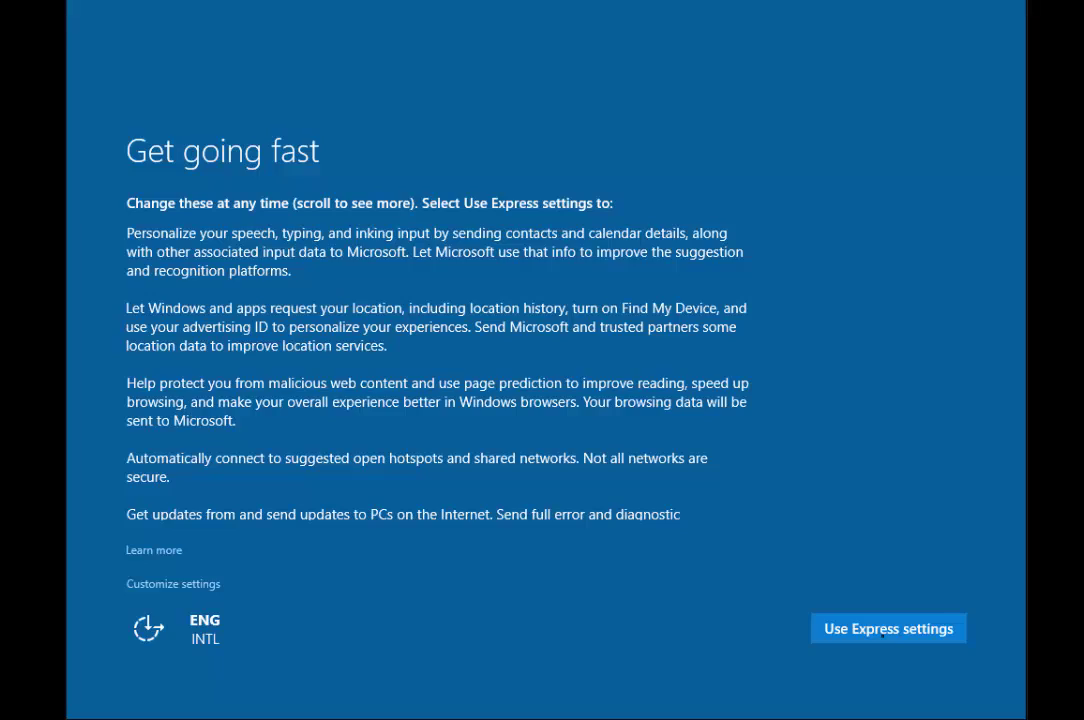
- Accept express settings and declare the PC as owned by My organization
click(884, 631)
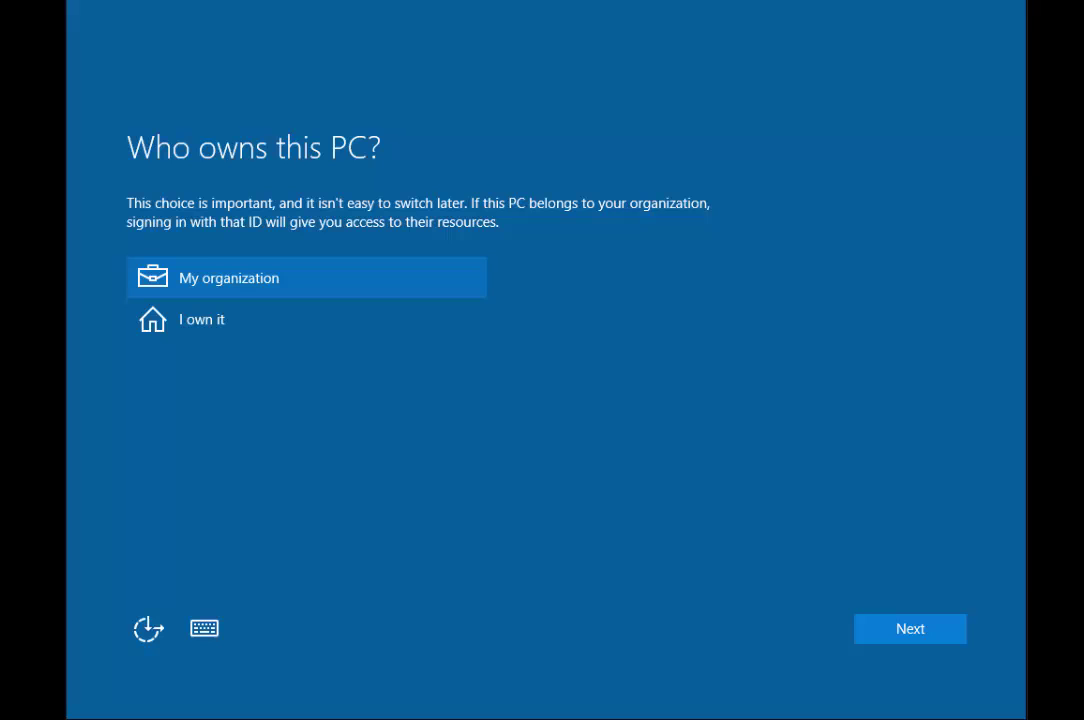
click(942, 628)
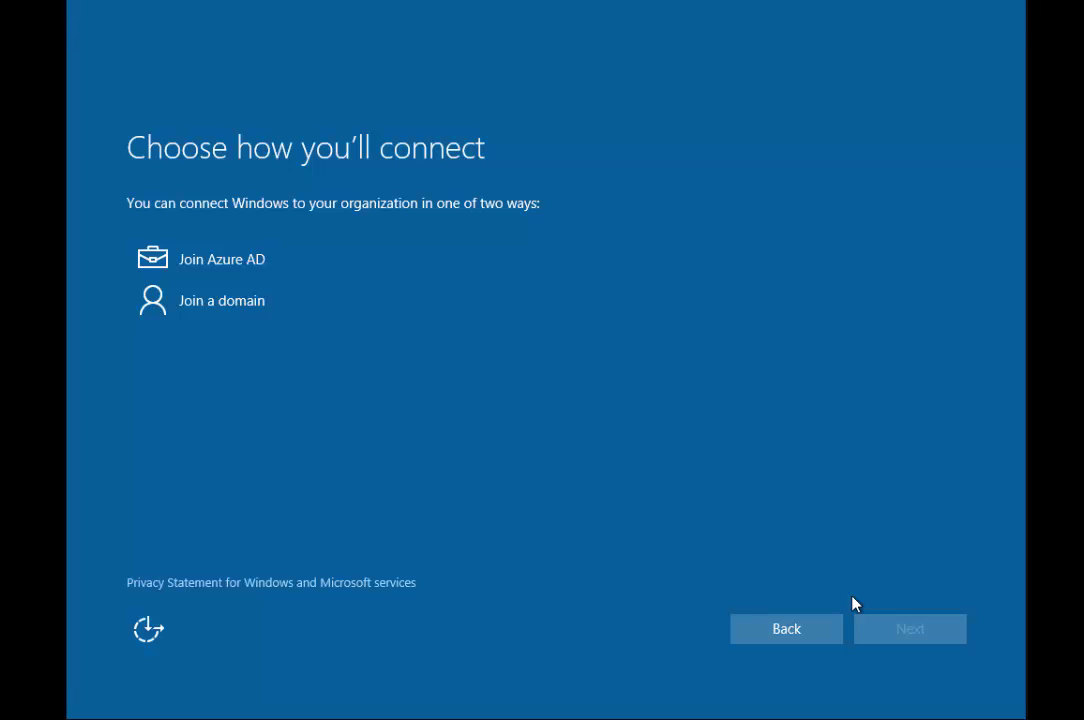
- Choose Join Azure AD and enter the work account name on the sign-in page
click(266, 262)
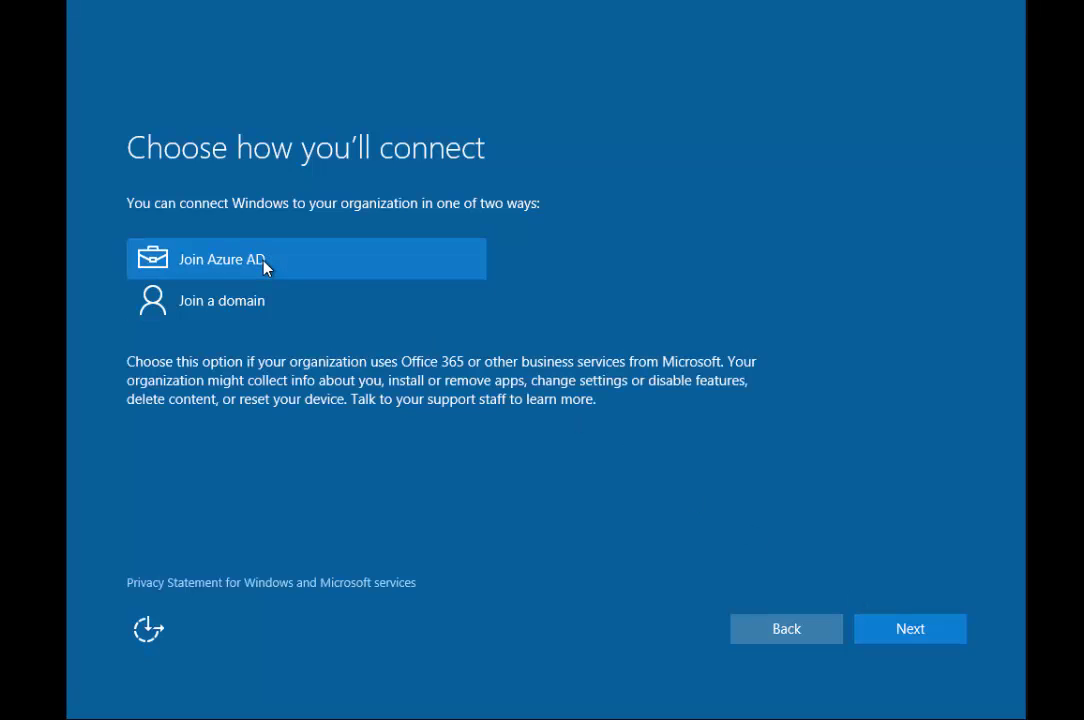
click(939, 640)
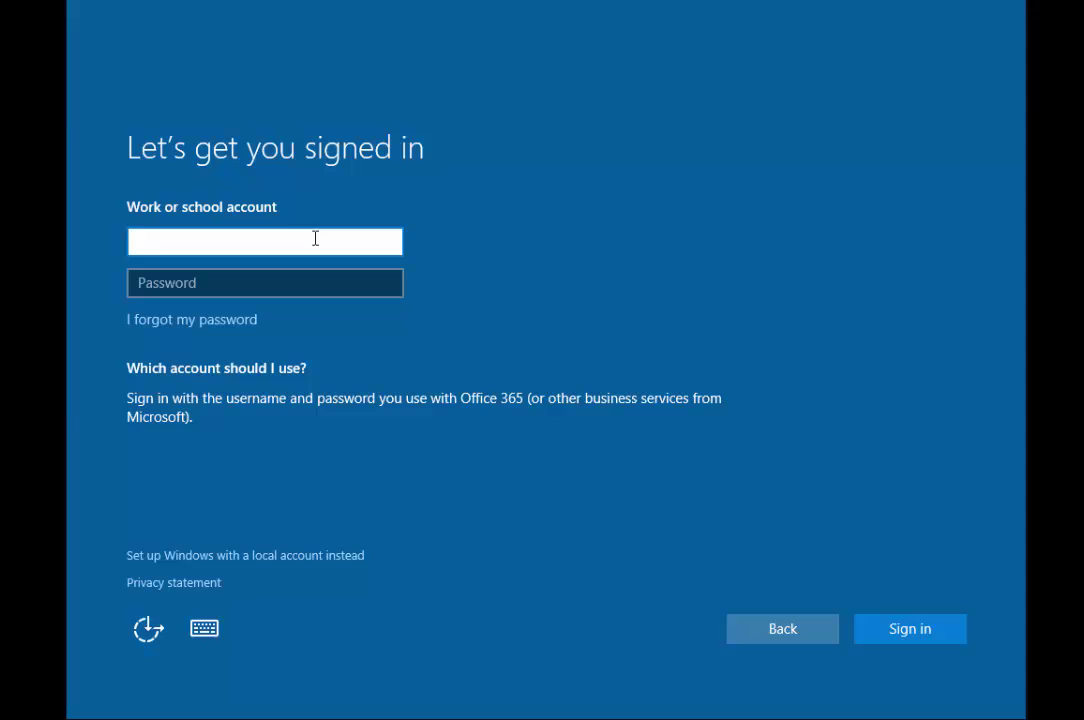
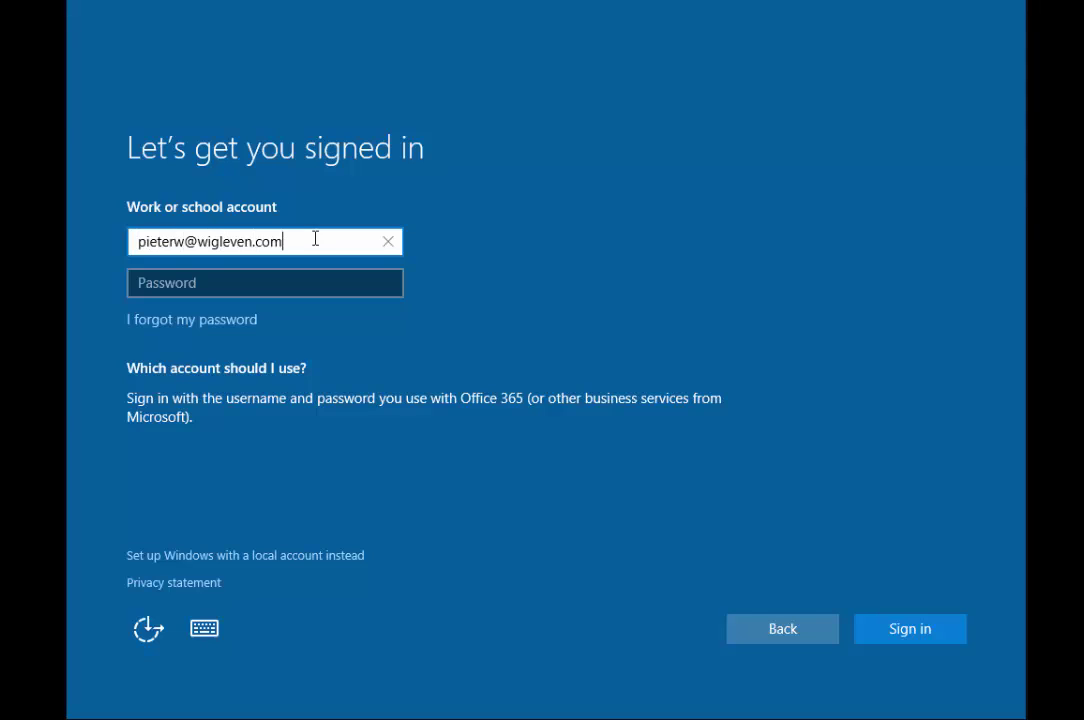
key(ctrl+a)
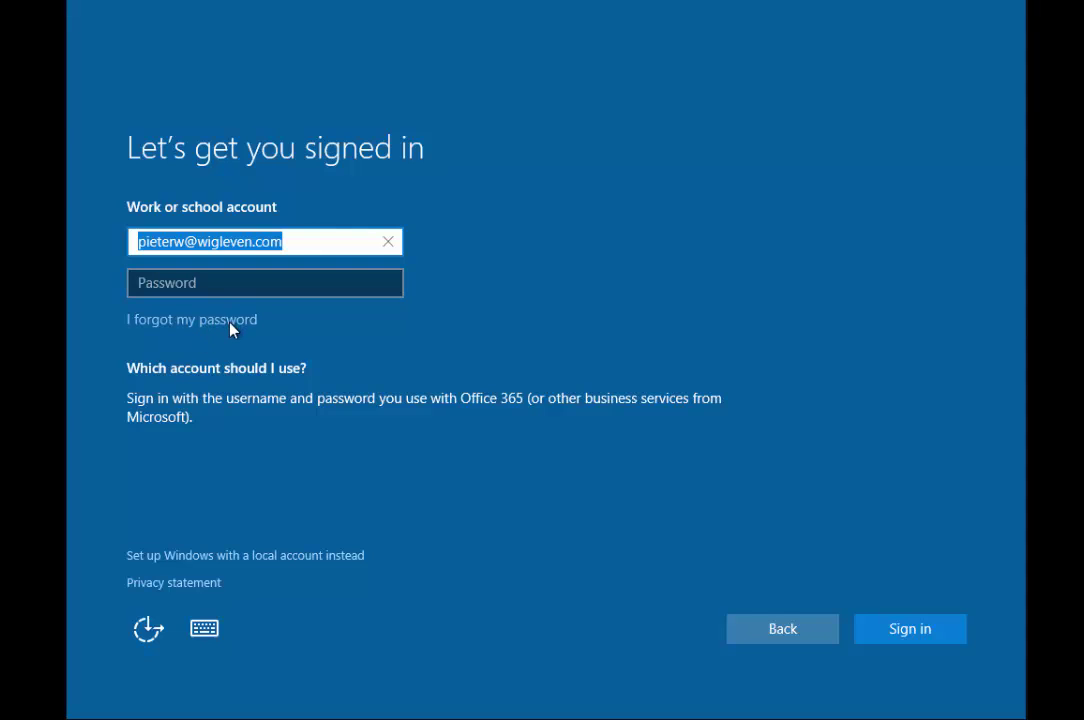
key(Tab)
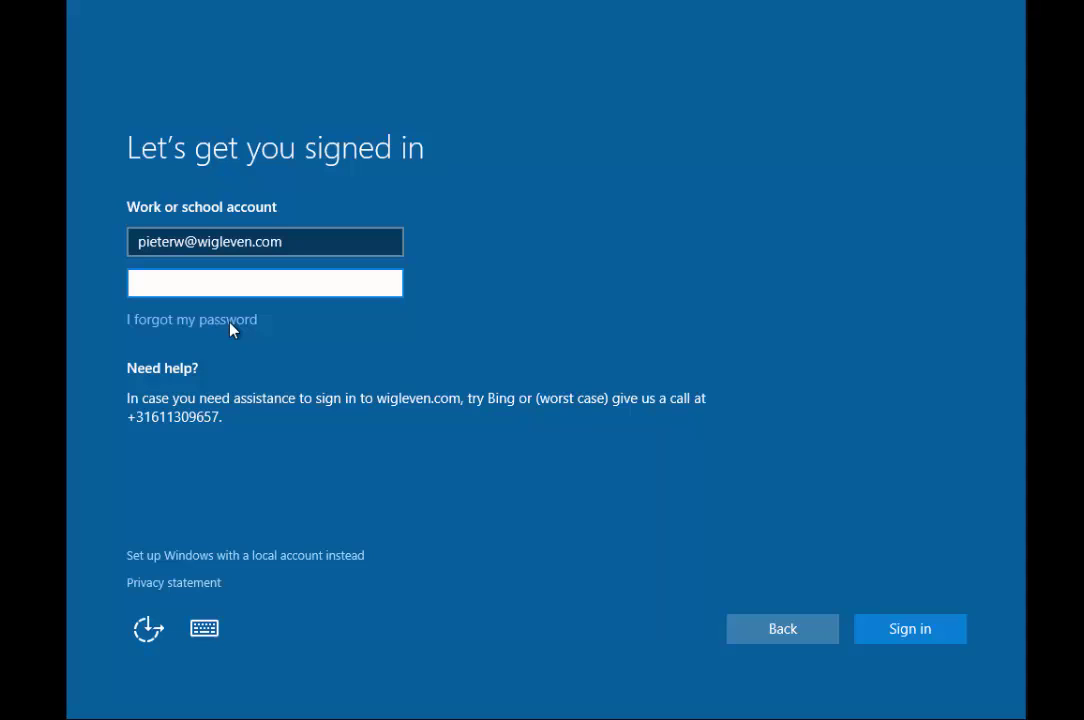
- Start a forgotten-password reset for the work account and choose text-to-mobile verification
click(230, 328)
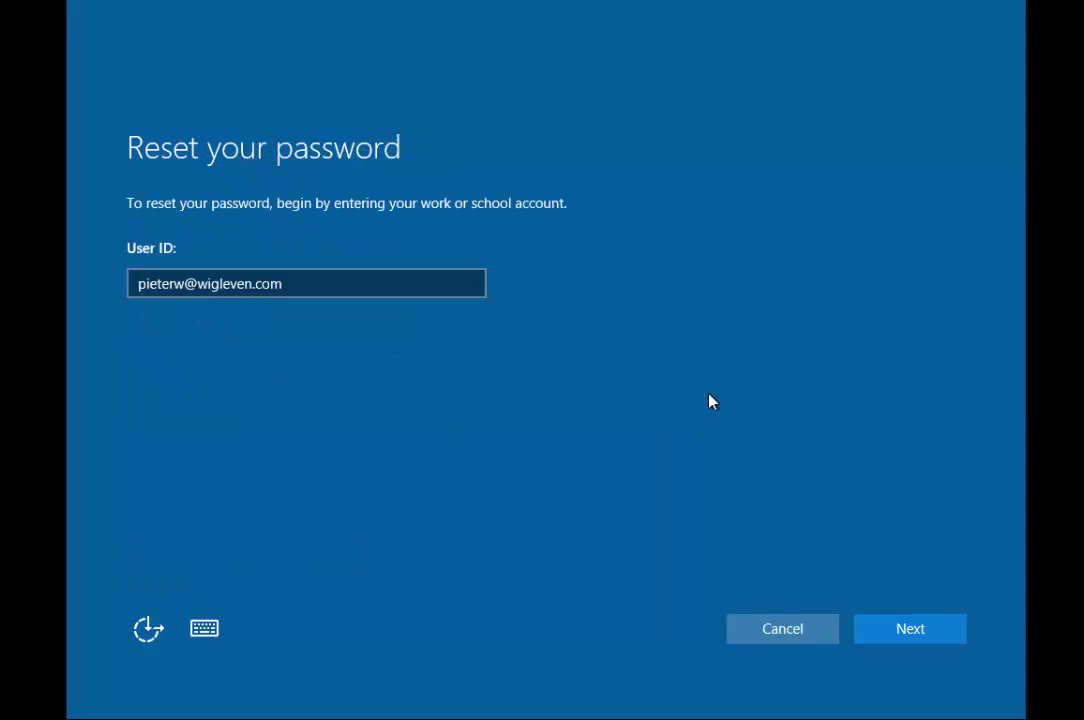
click(938, 637)
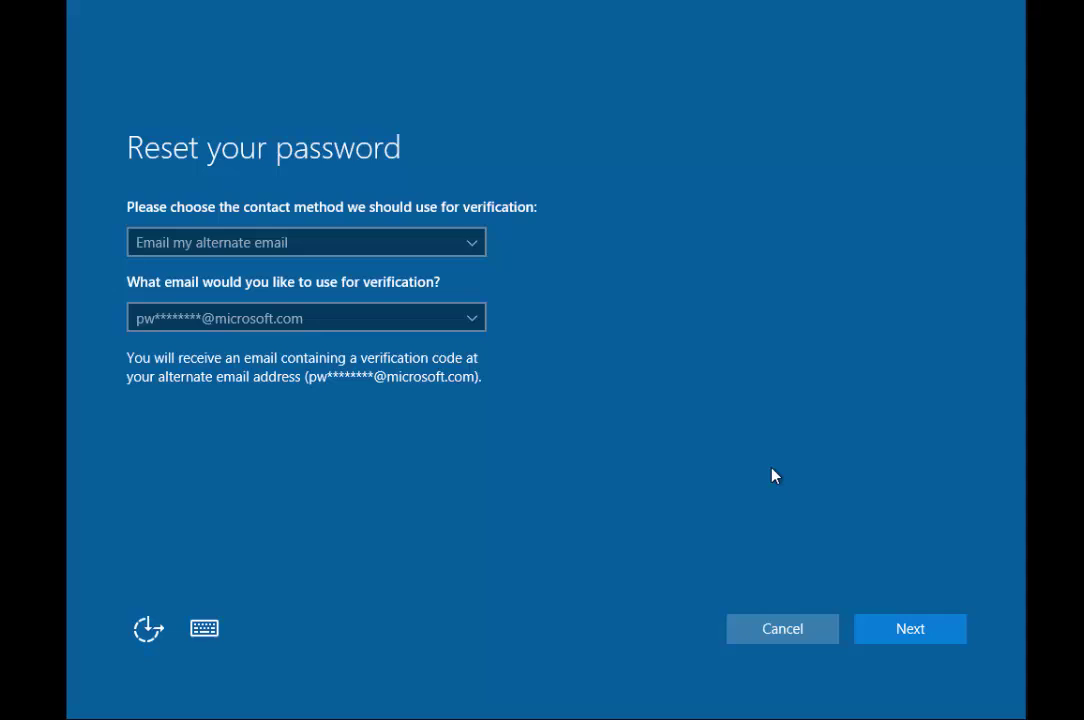
click(305, 242)
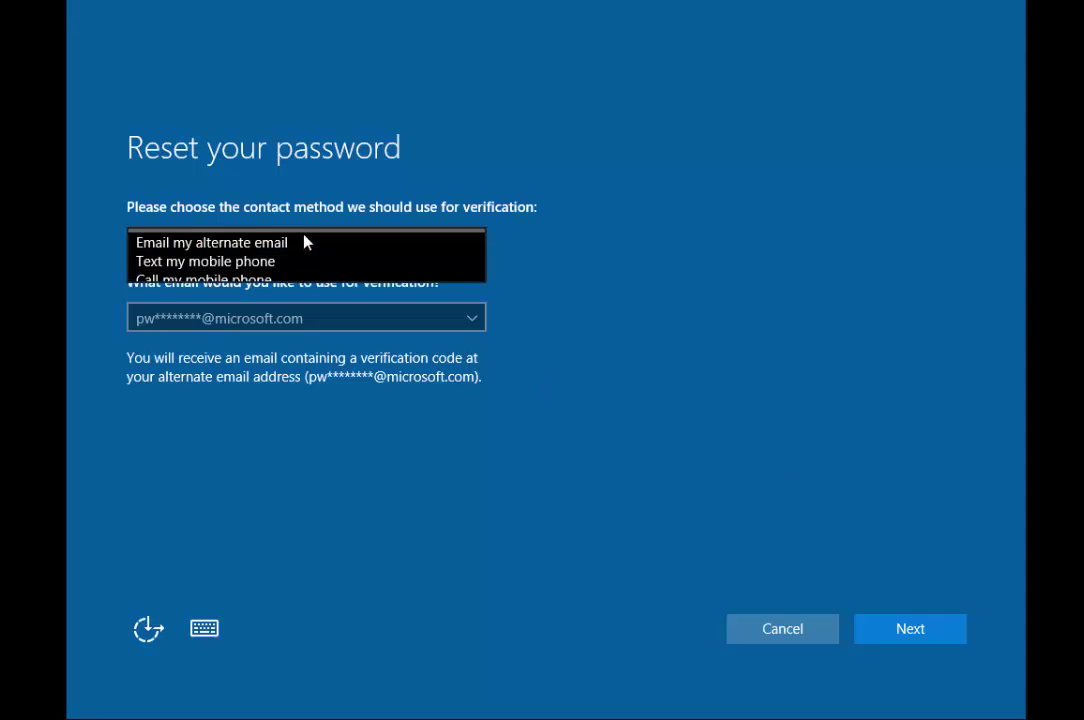
click(247, 263)
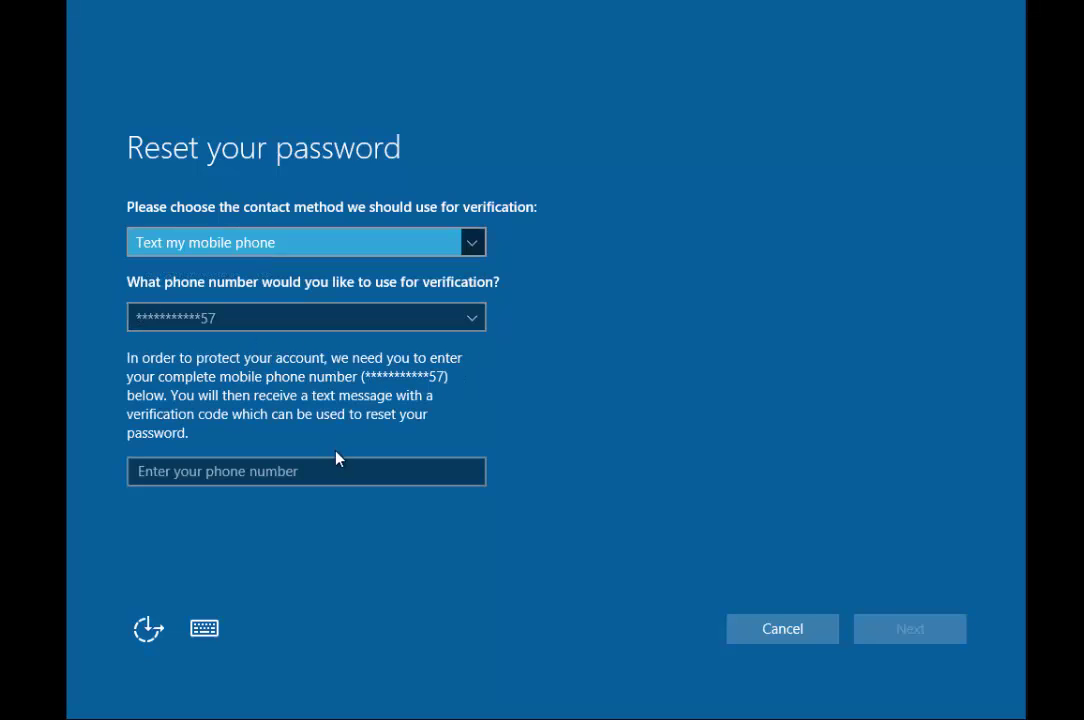
- Enter the mobile phone number digits and submit the texted verification code
click(343, 477)
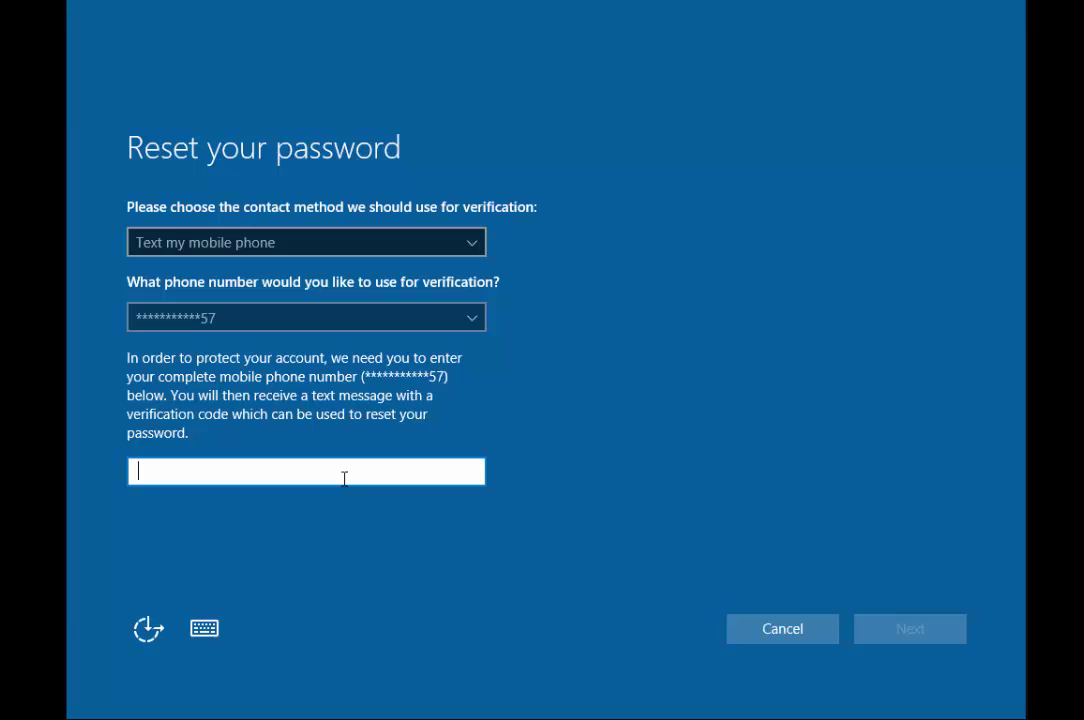
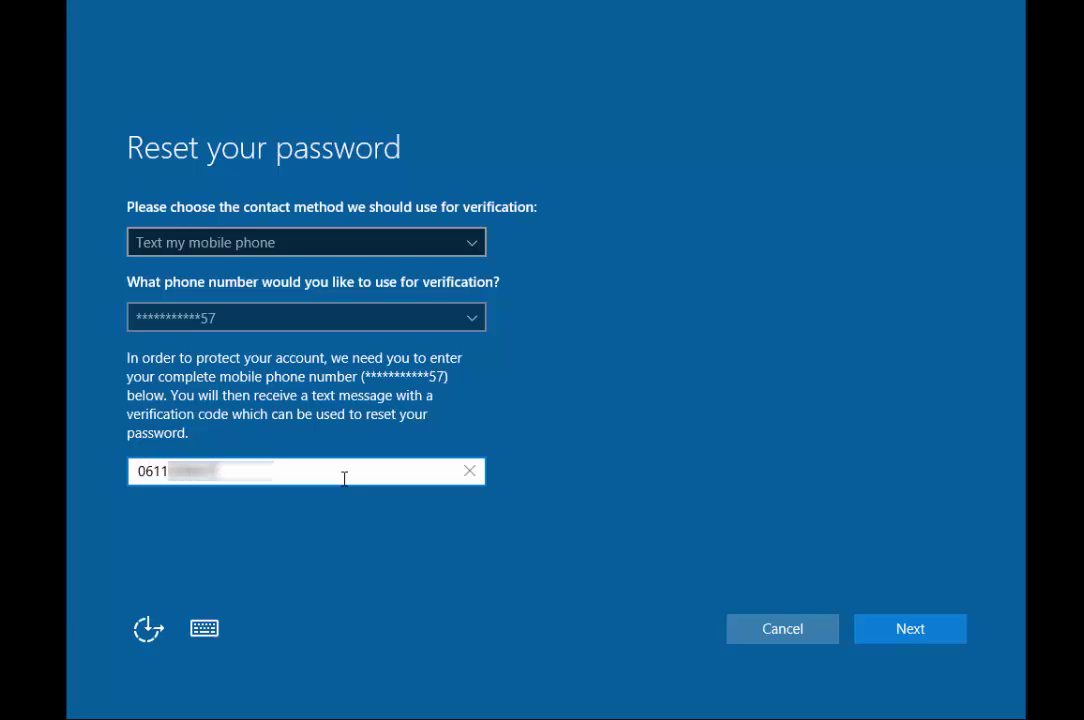
click(920, 628)
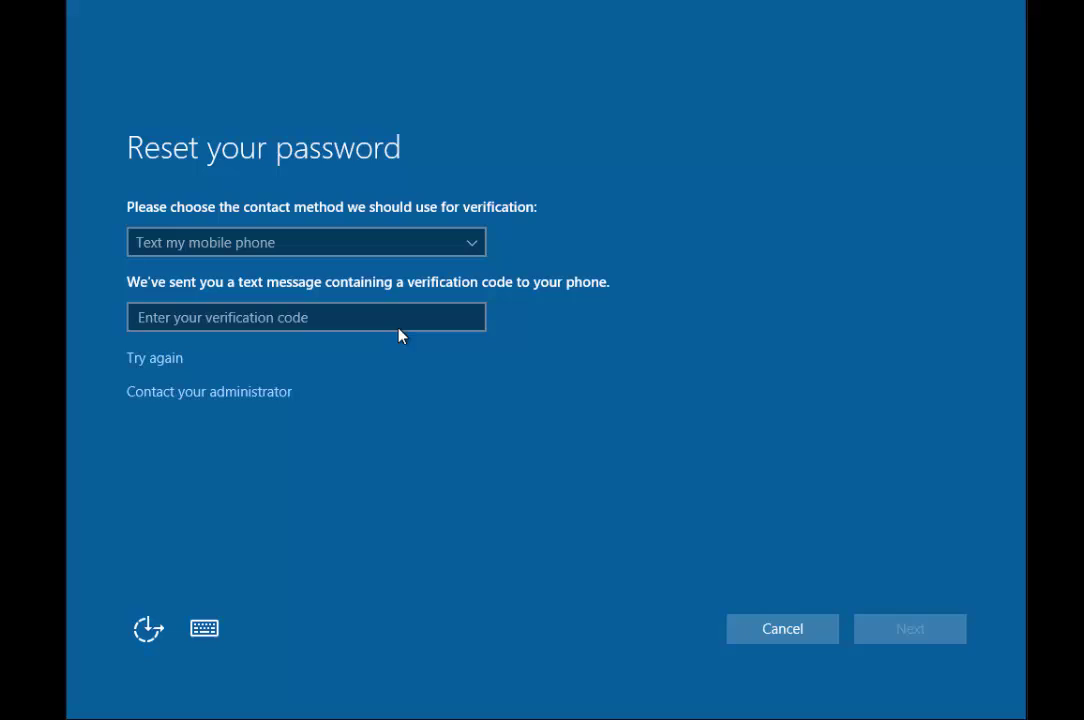
click(399, 322)
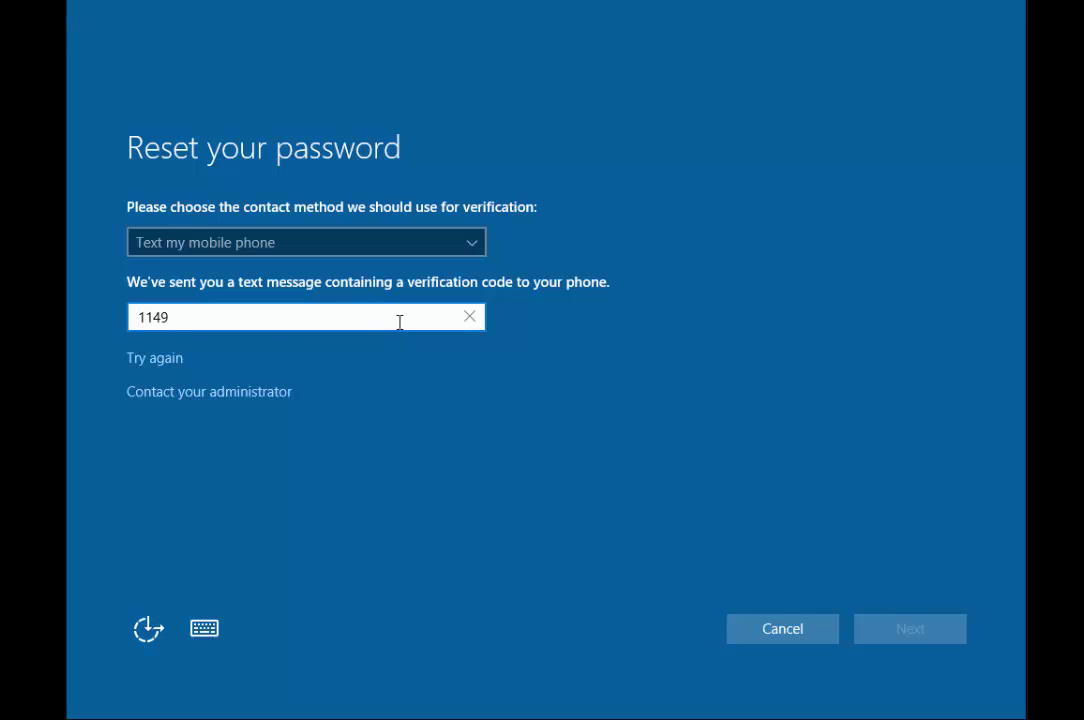
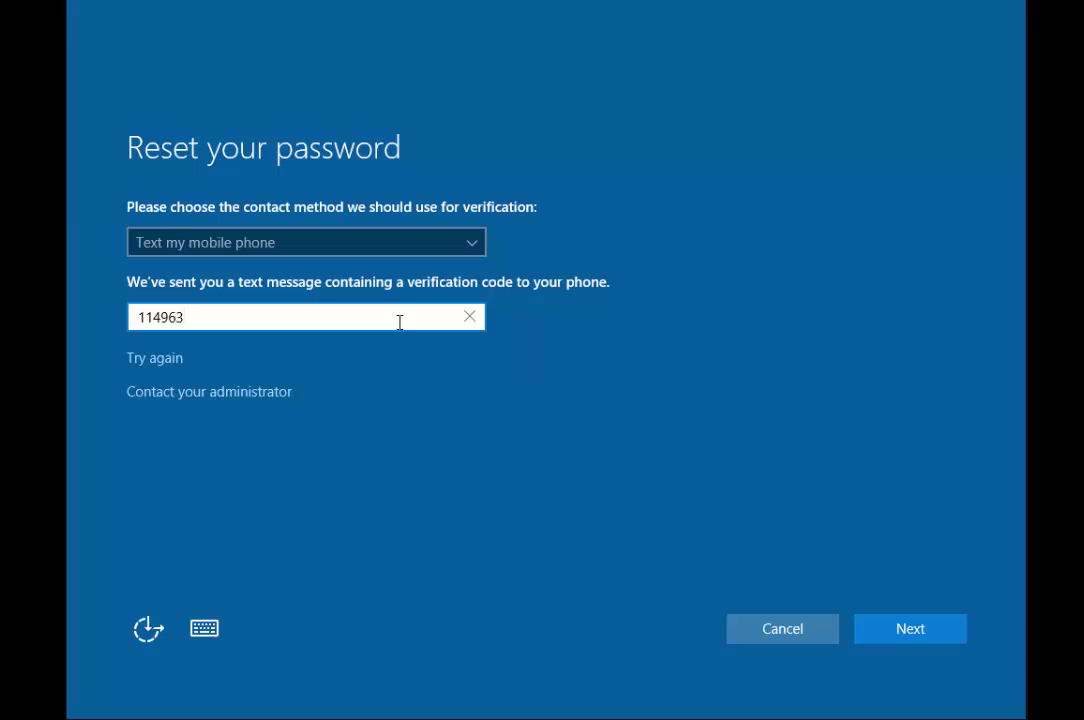
click(905, 630)
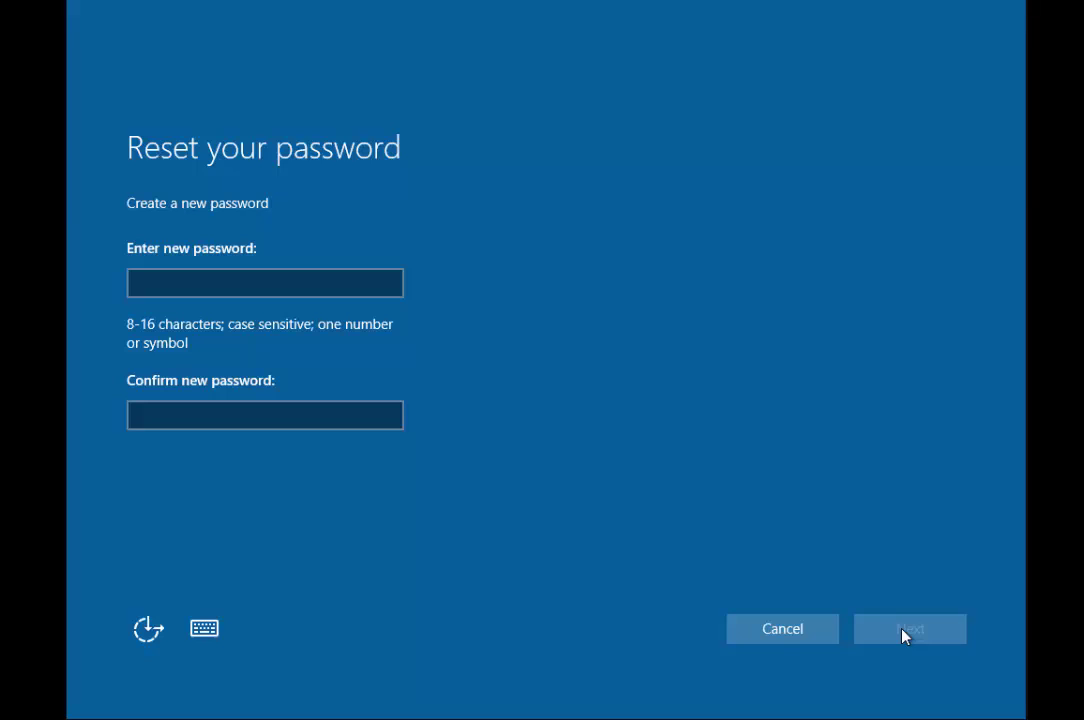
- Enter and confirm the new account password, then submit it
click(363, 291)
text(******)
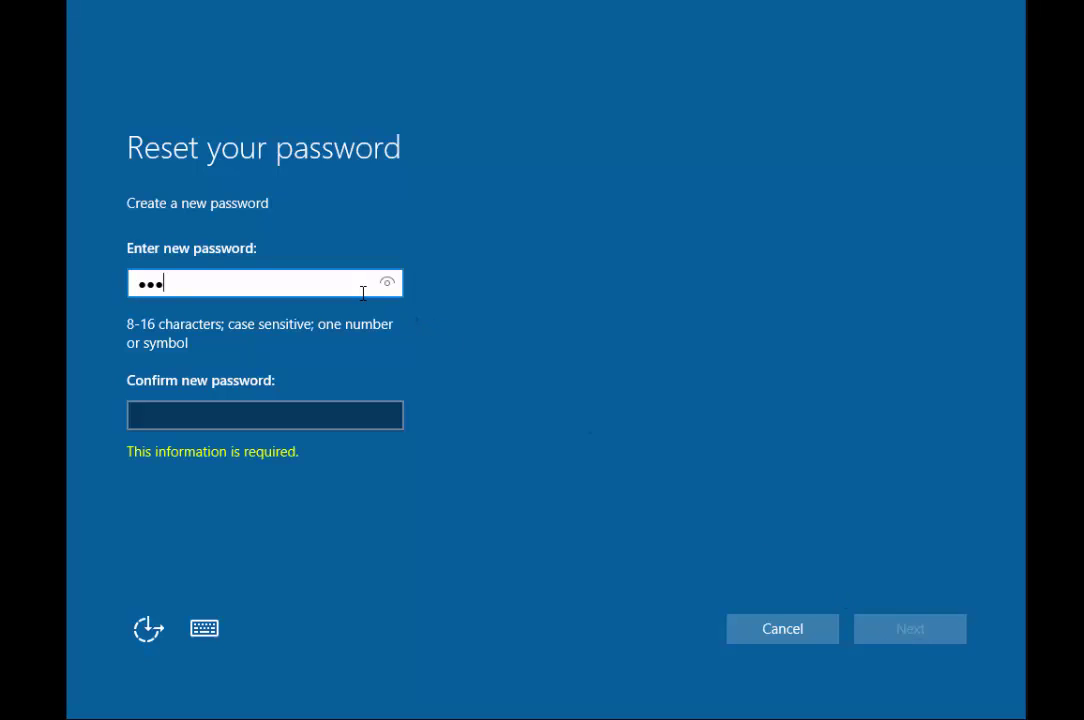
text(**)
key(Tab)
text(*****)
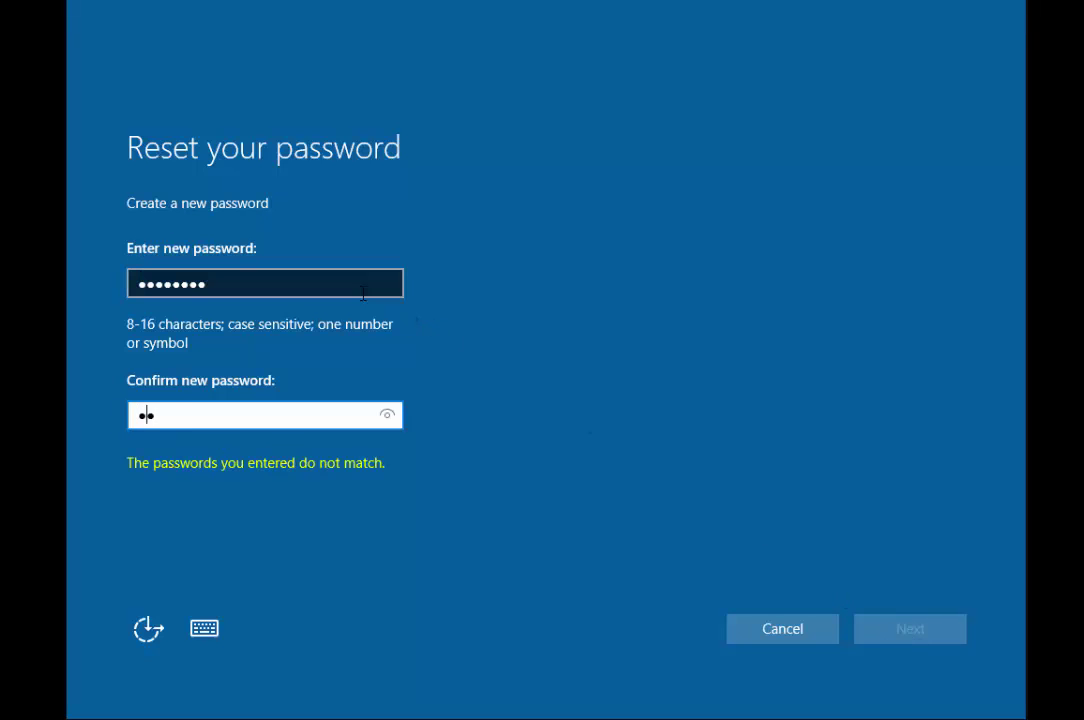
text(***)
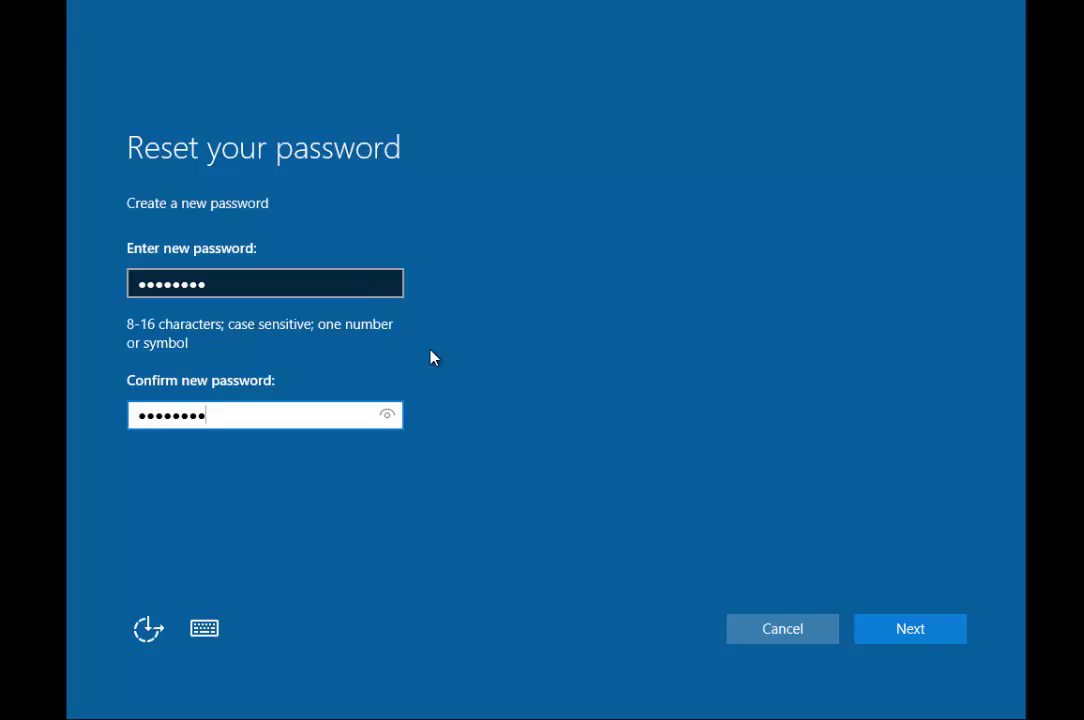
click(920, 642)
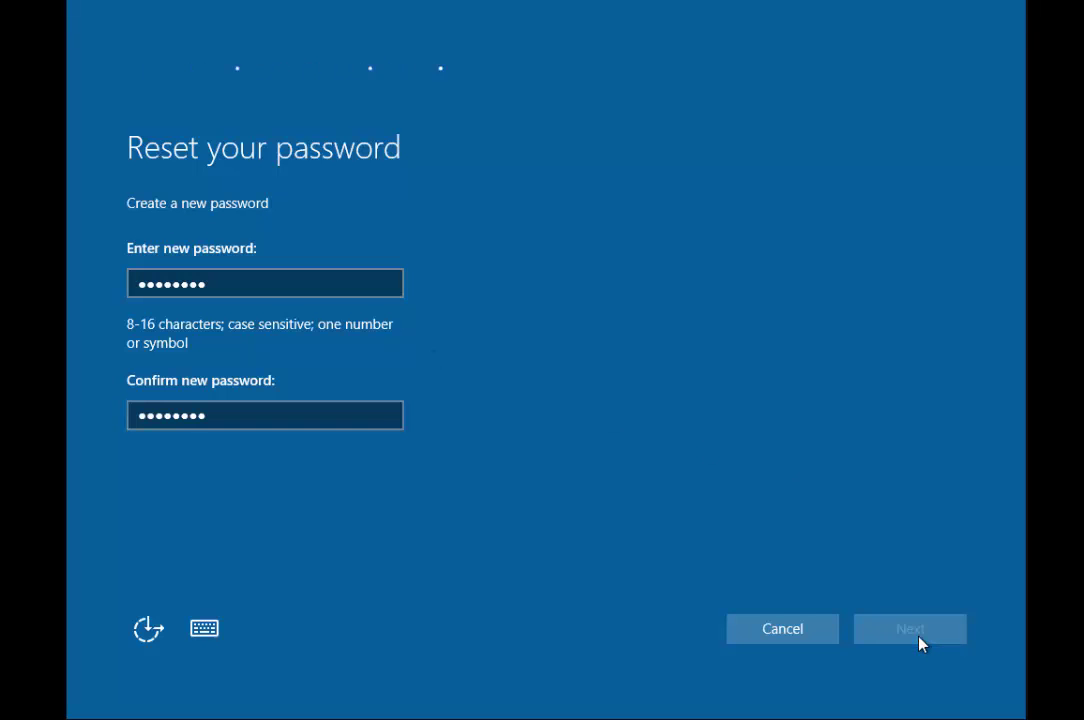
- Sign in with the work account and new password, then submit the texted verification code
click(920, 642)
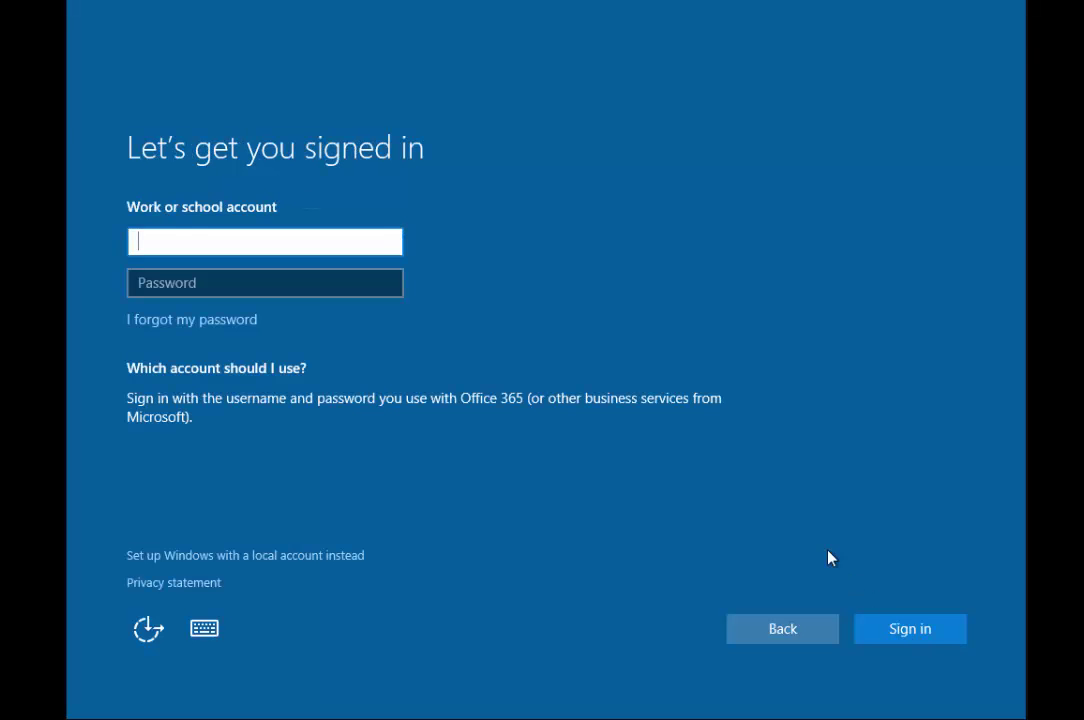
key(Tab)
text(••••••••)
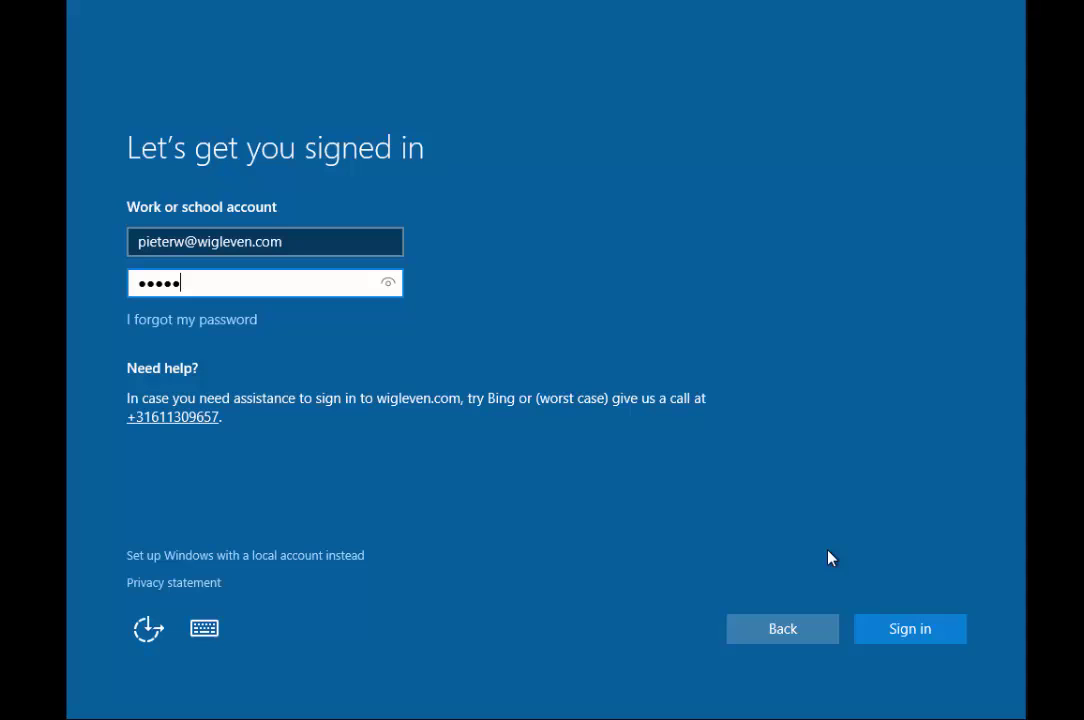
click(907, 632)
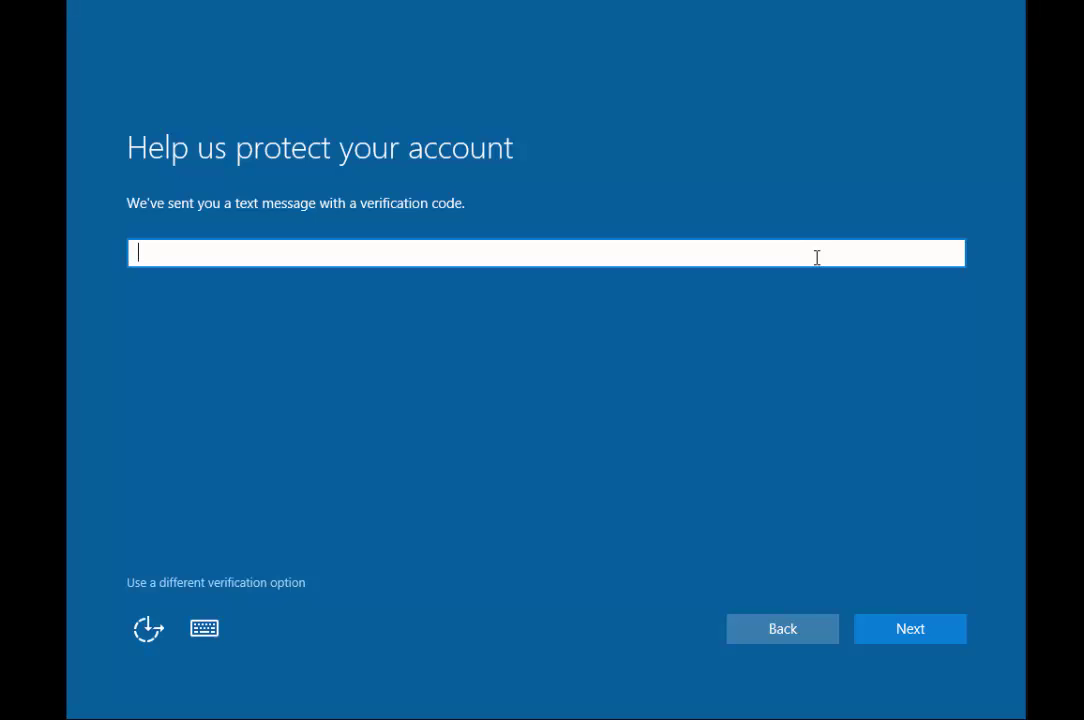
click(910, 633)
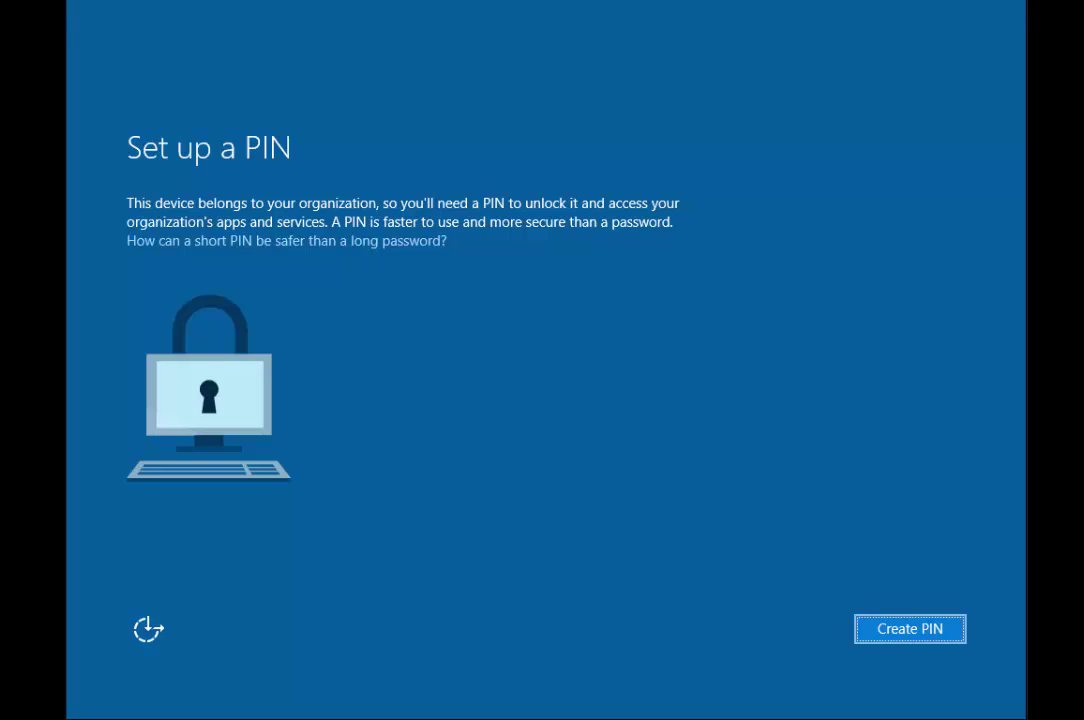
- Create a six-digit device PIN, entering it in both the new and confirm fields
click(938, 631)
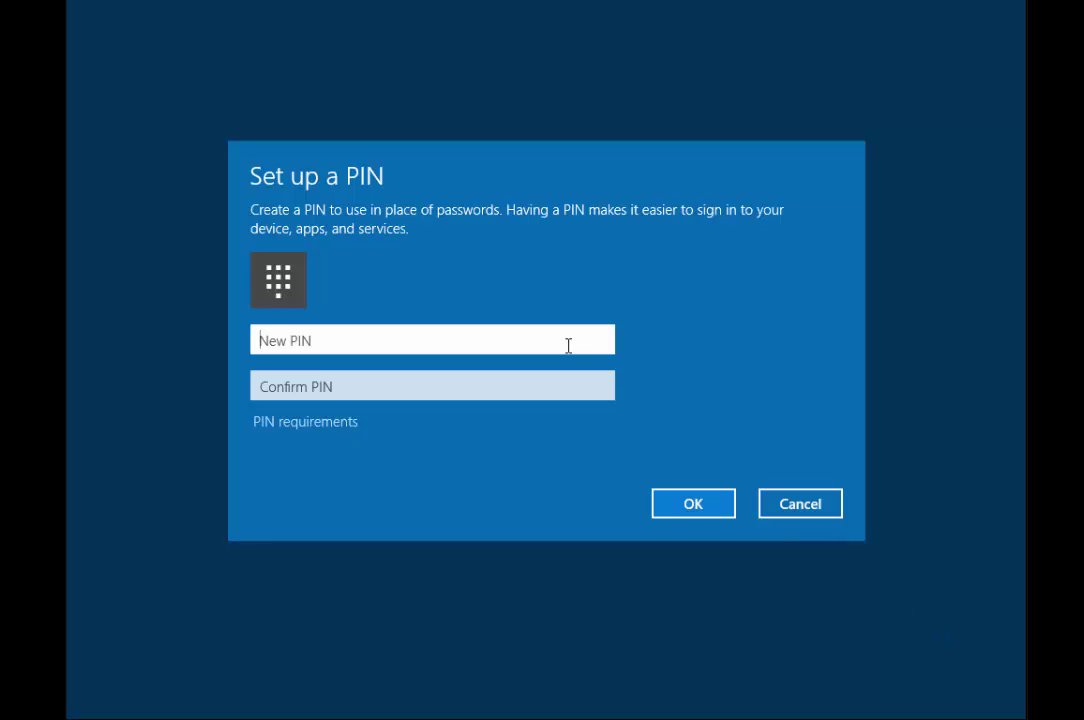
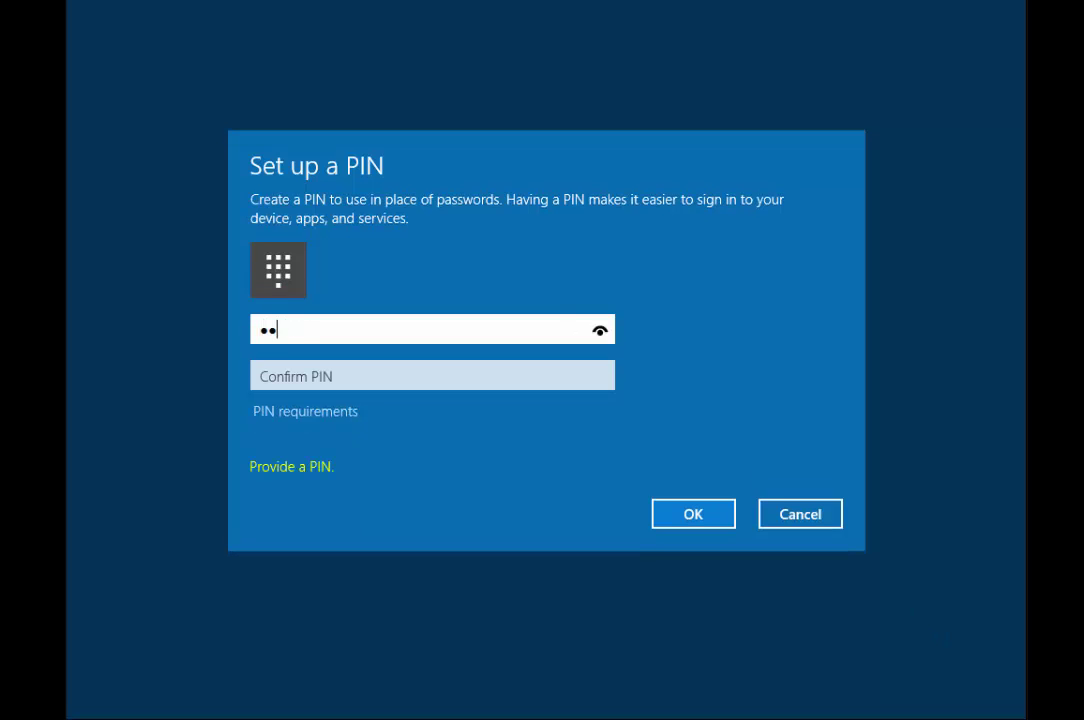
key(Tab)
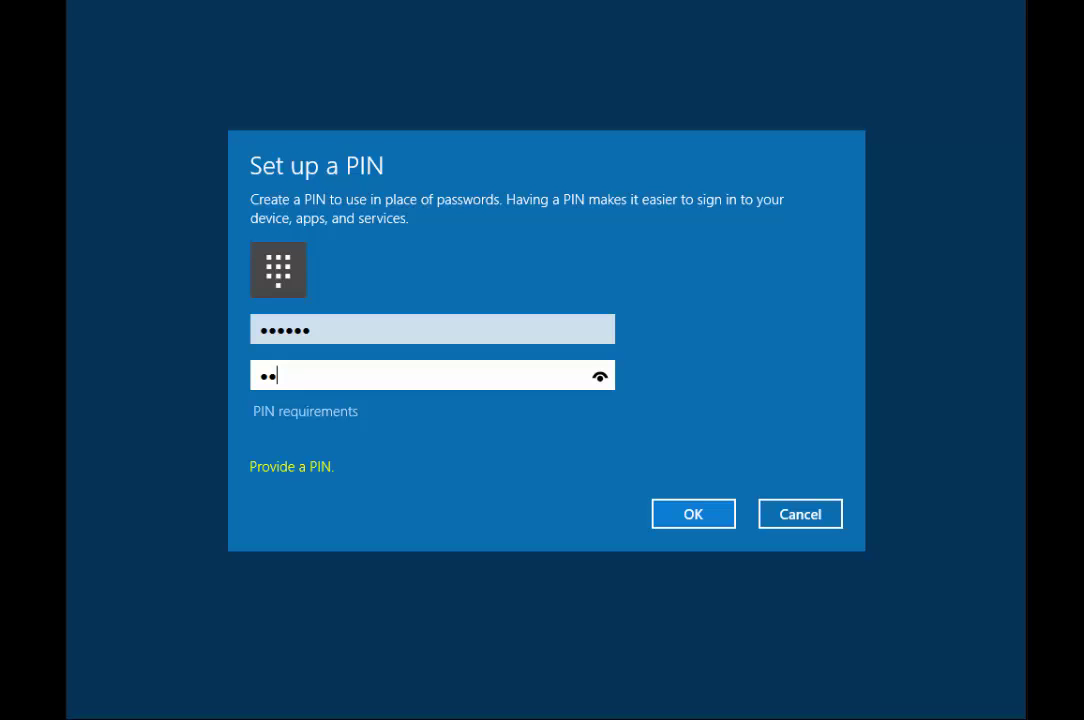
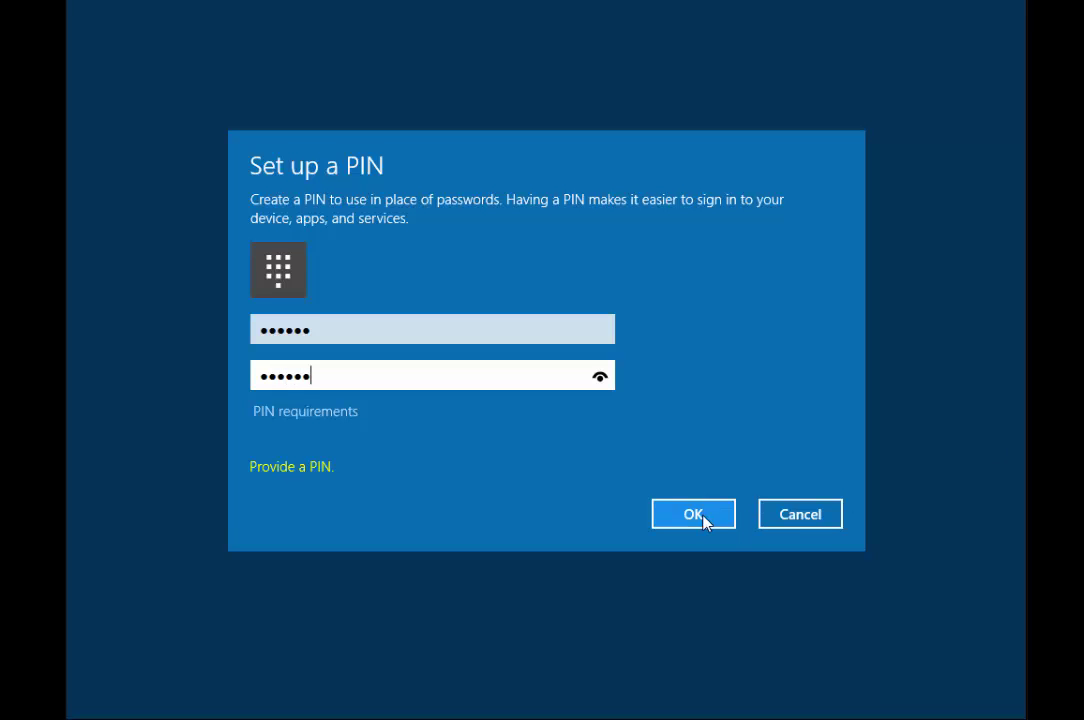
click(702, 516)
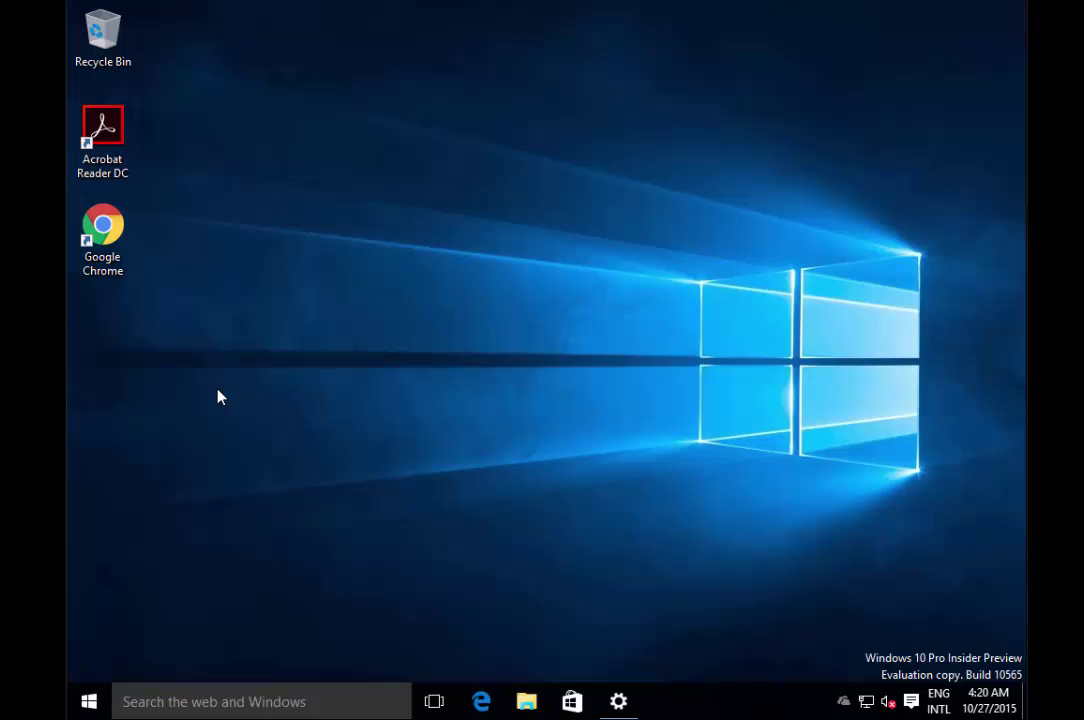
click(88, 702)
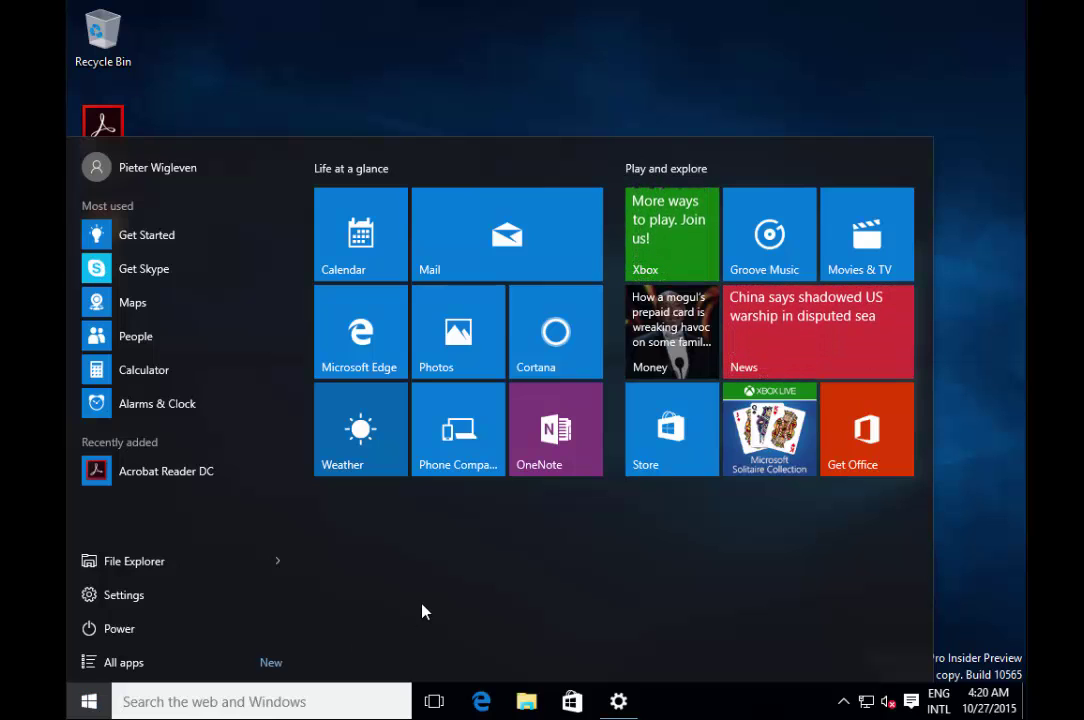
click(143, 597)
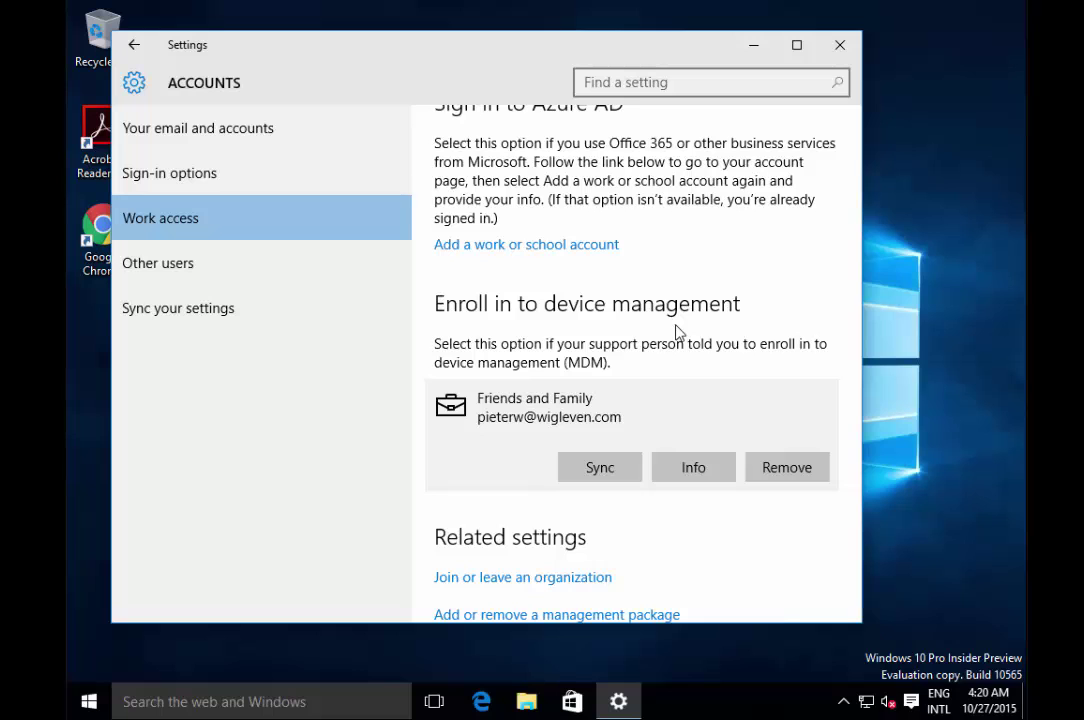
click(134, 44)
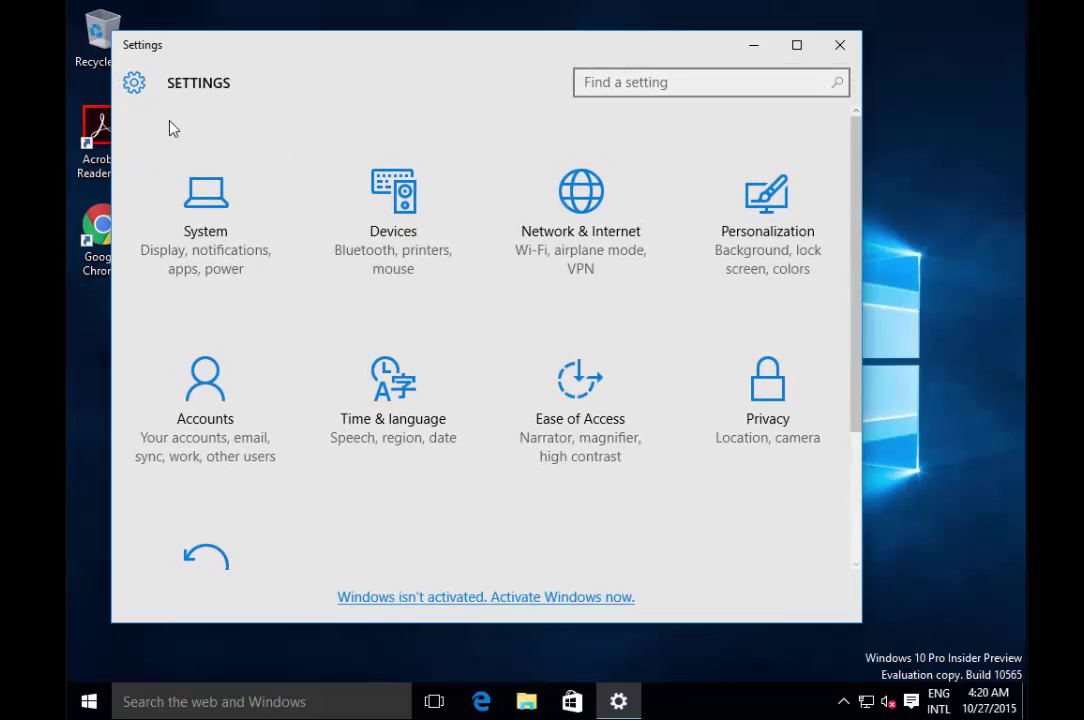
click(223, 247)
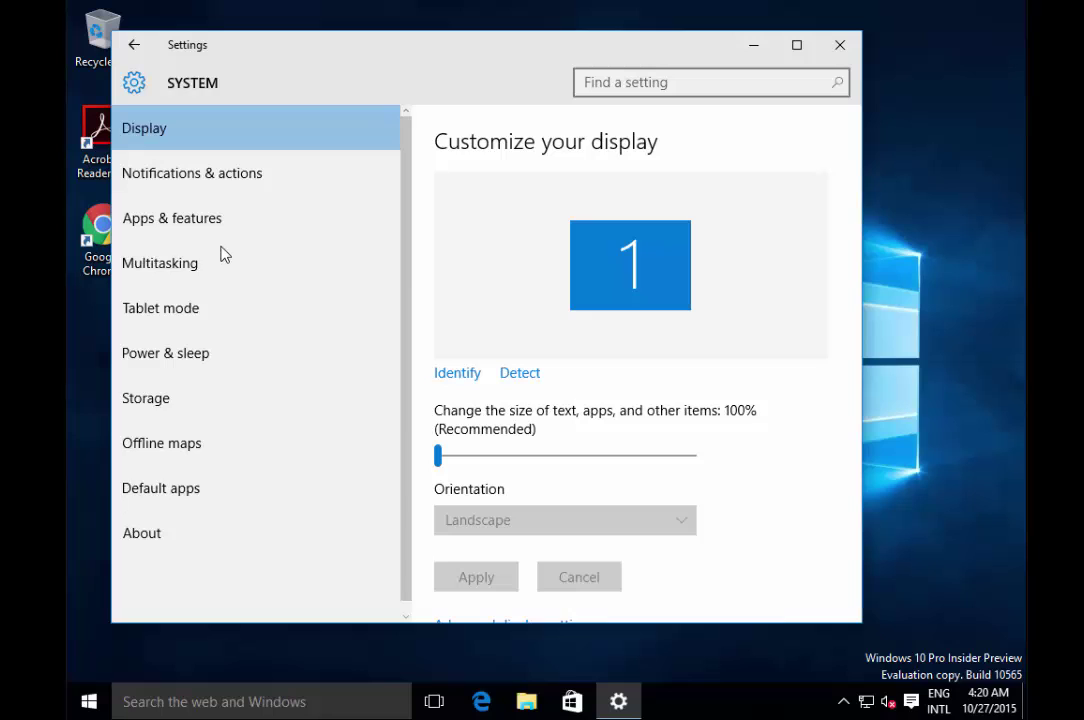
click(184, 549)
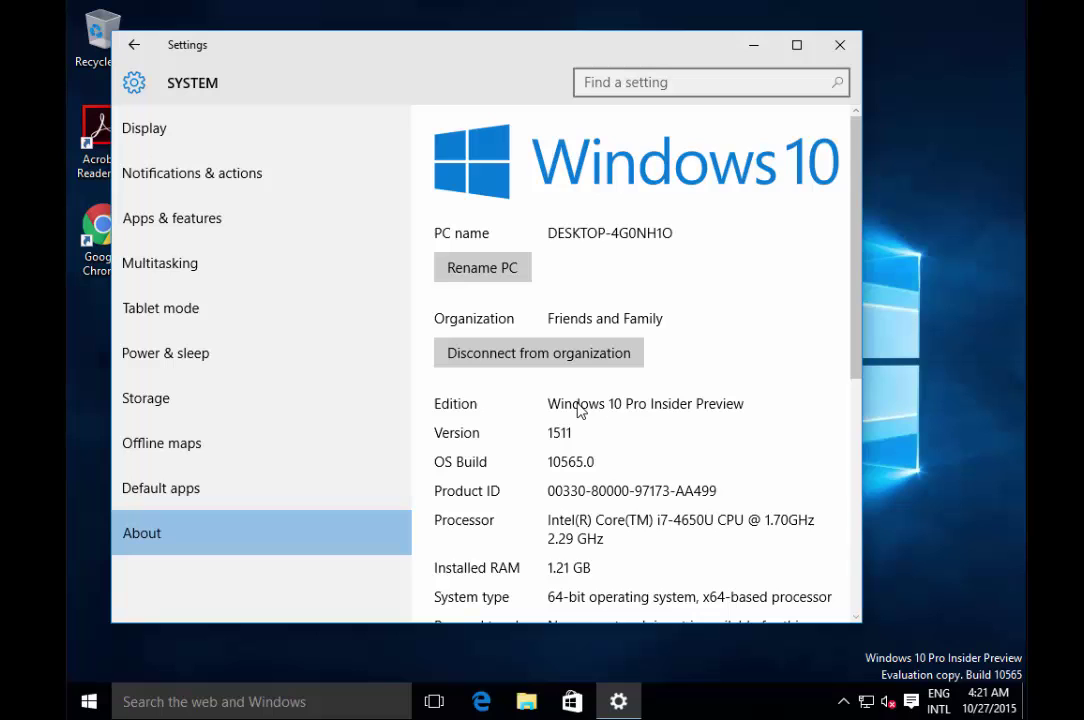
click(840, 45)
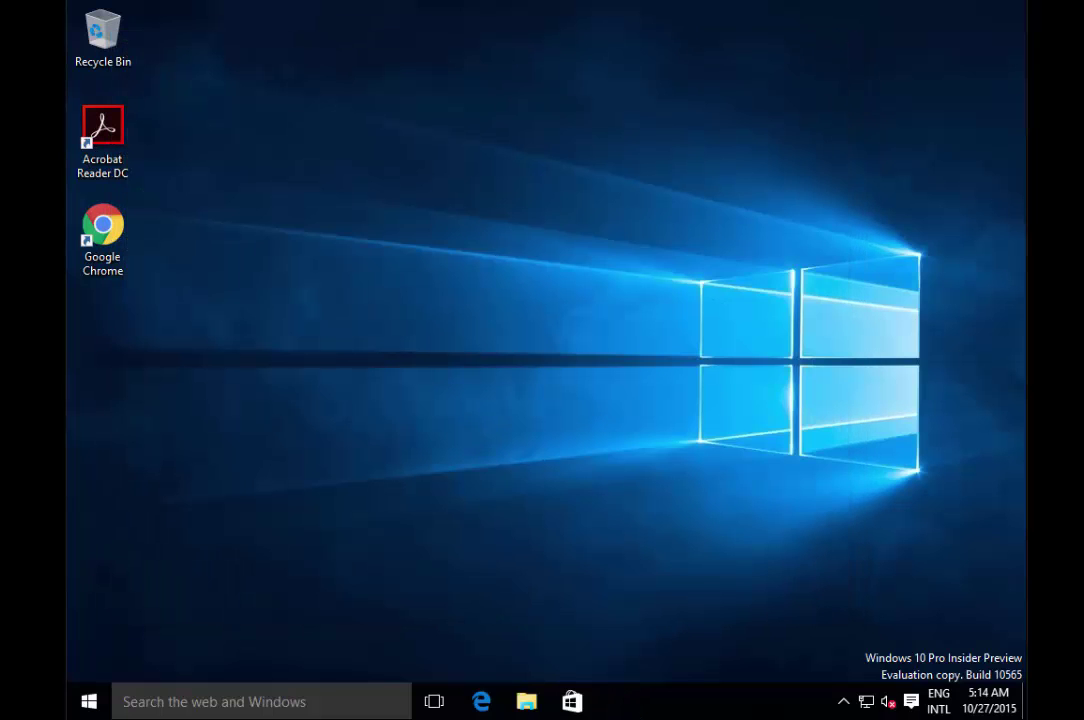
- Launch Internet Explorer from a Start search for 'internet' and browse to myapps.microsoft.com
click(89, 703)
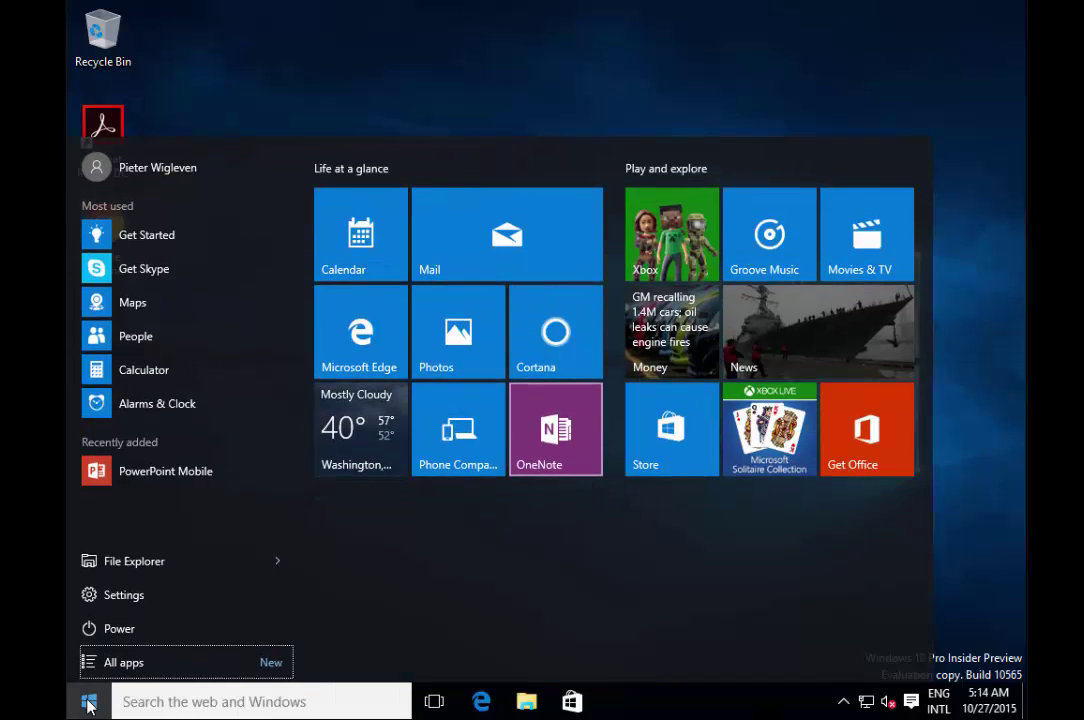
text(internet)
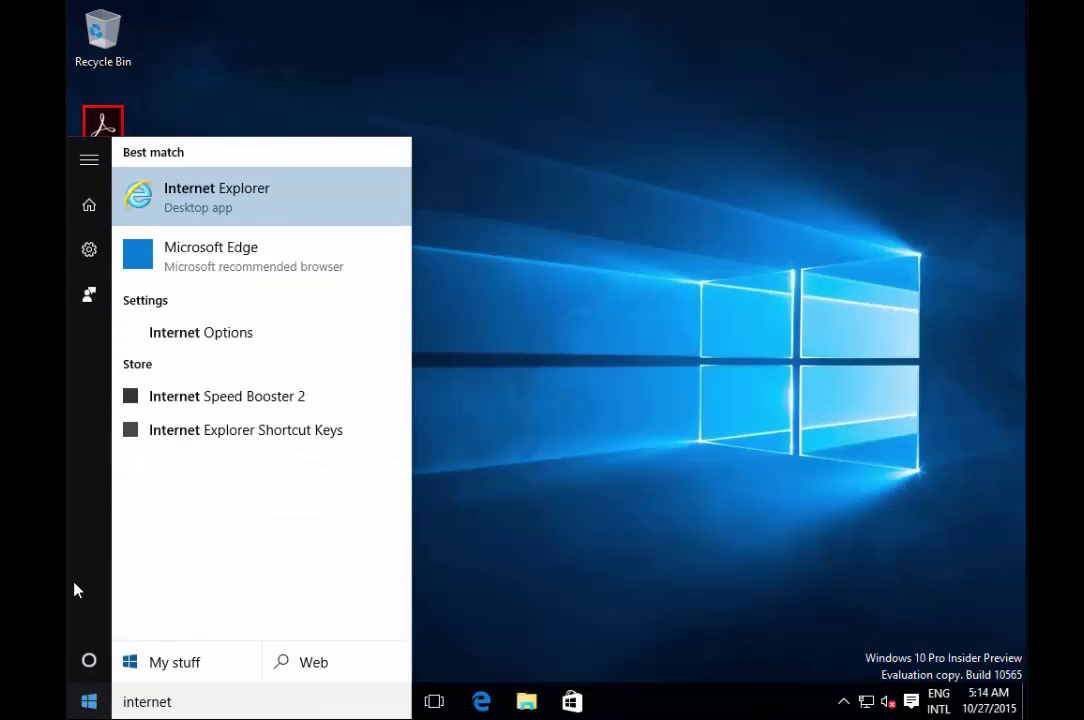
click(241, 180)
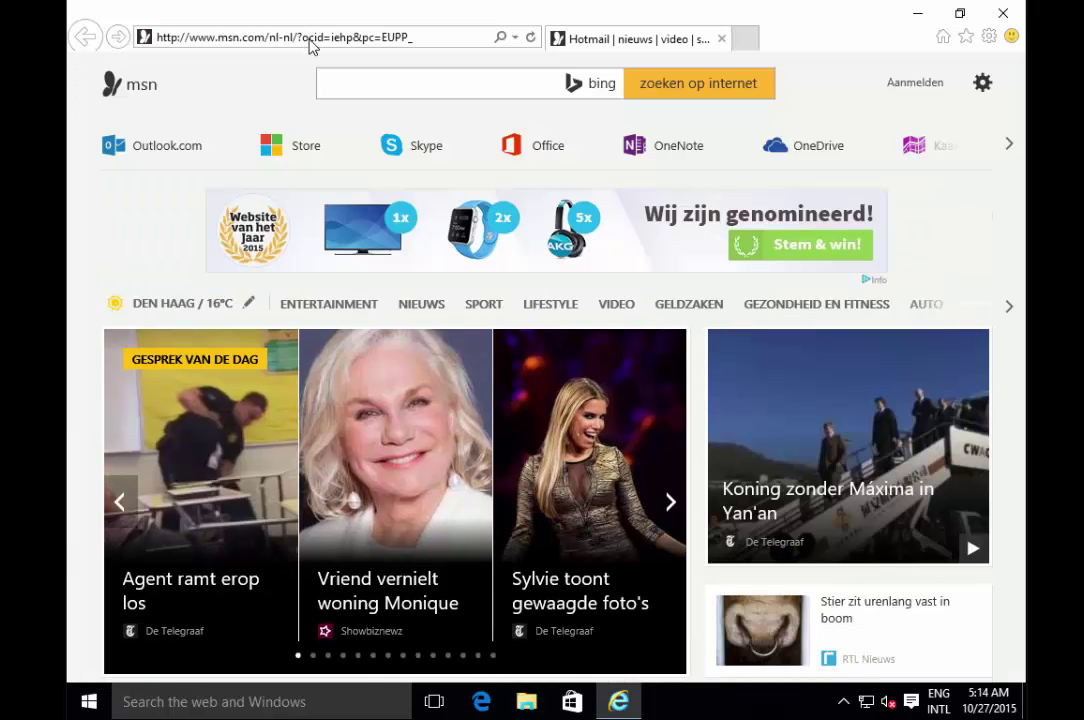
click(310, 40)
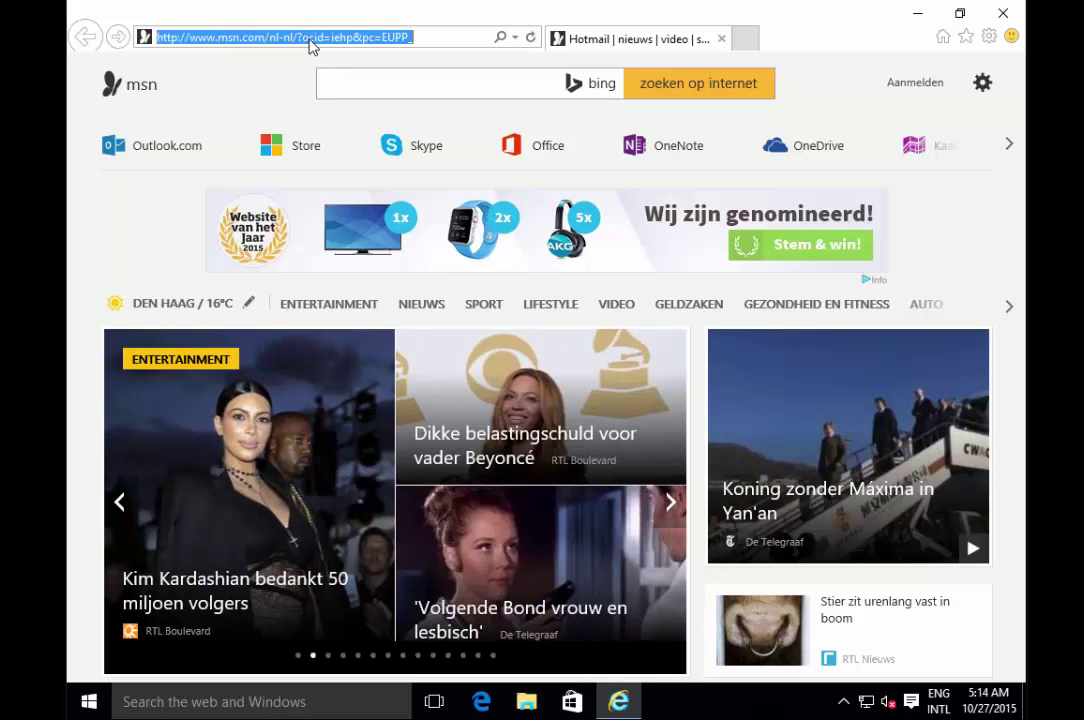
text(myapps.microsoft.com/)
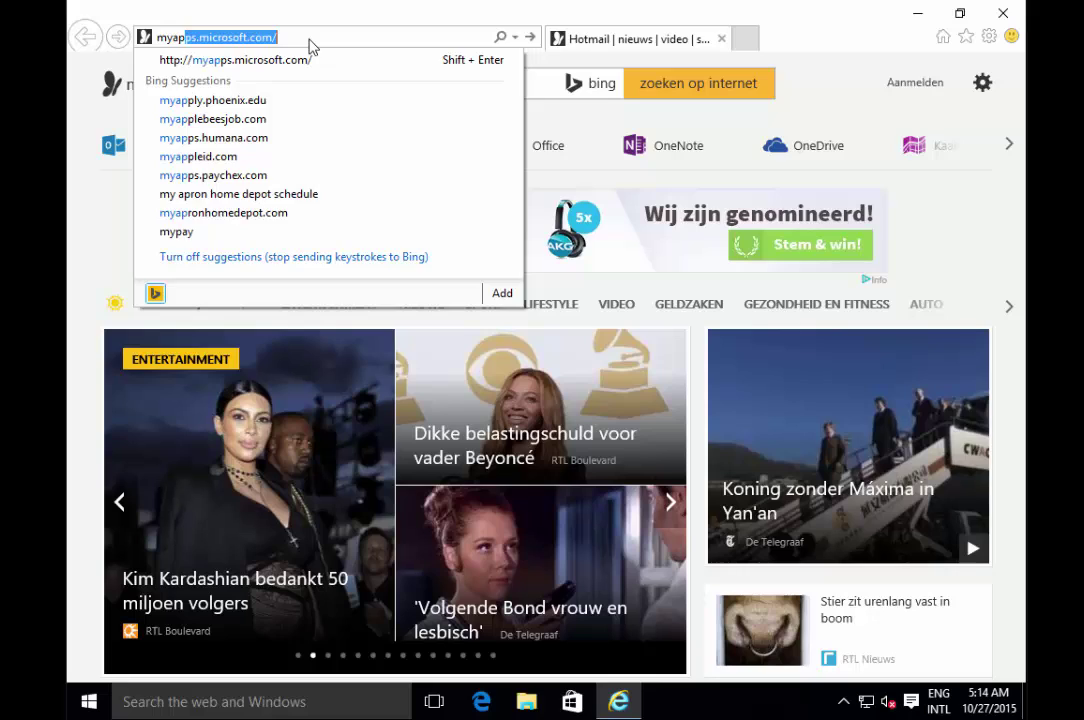
key(Return)
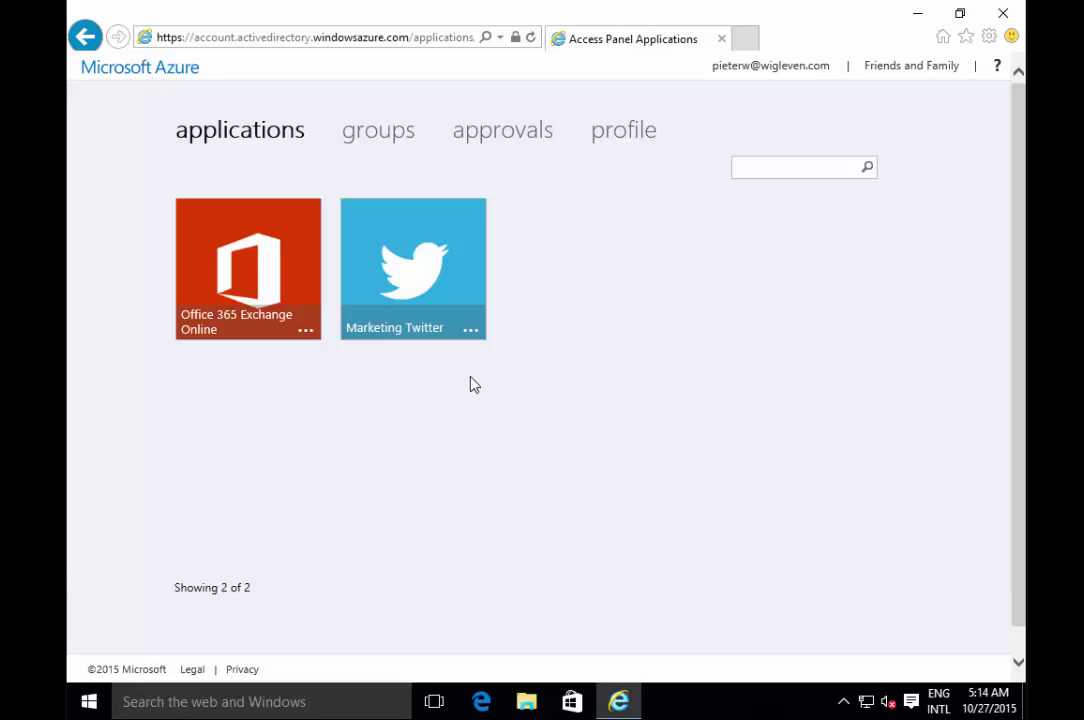
- Open the Marketing Twitter app from the Access Panel, then close the browser
click(464, 303)
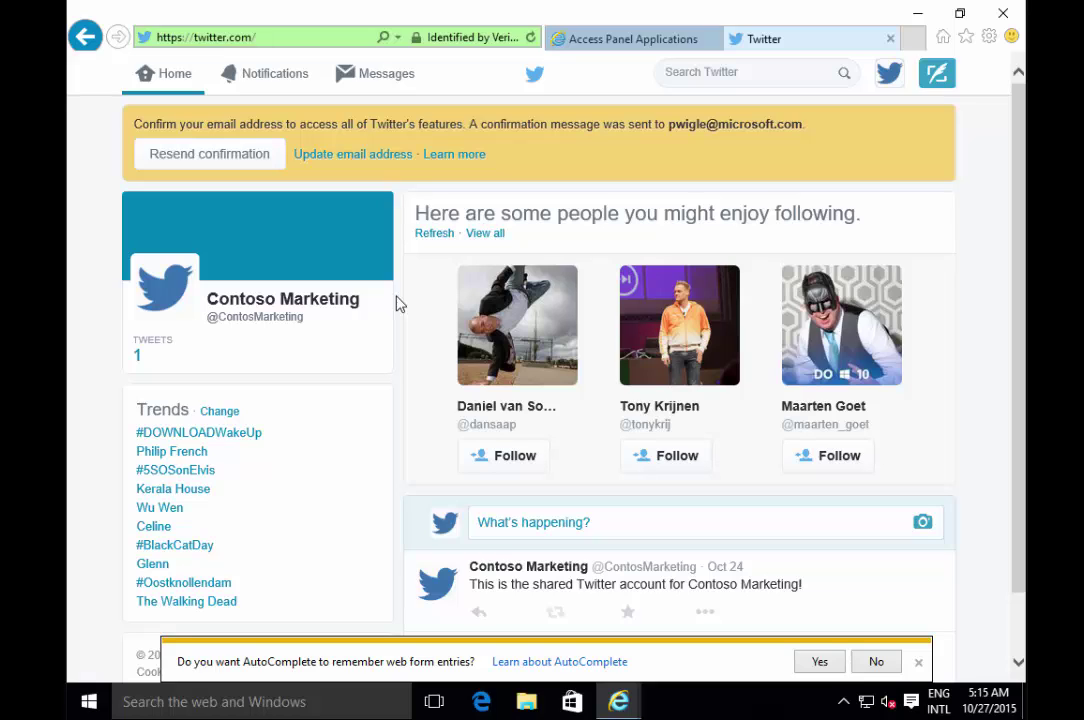
click(1003, 14)
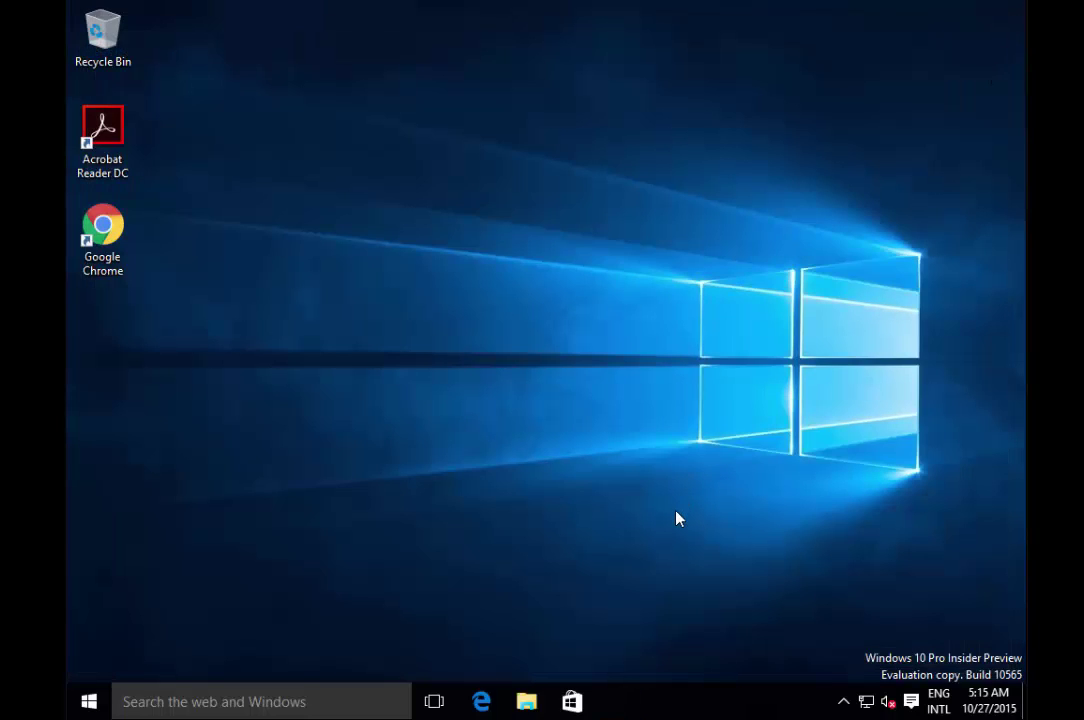
click(572, 701)
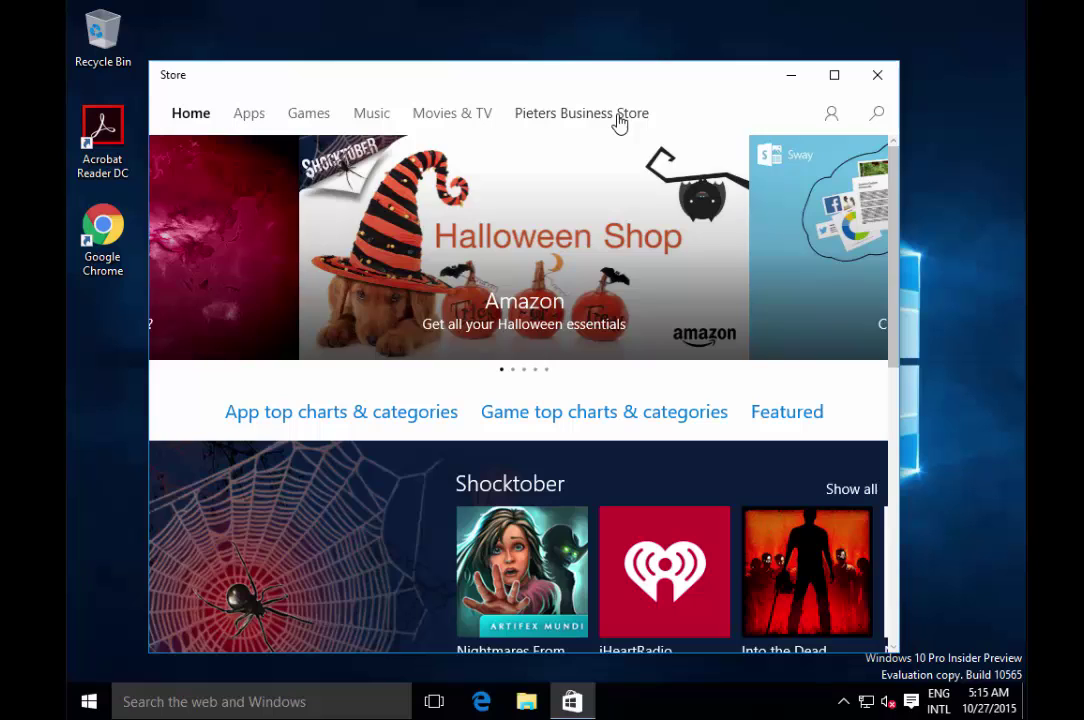
click(619, 121)
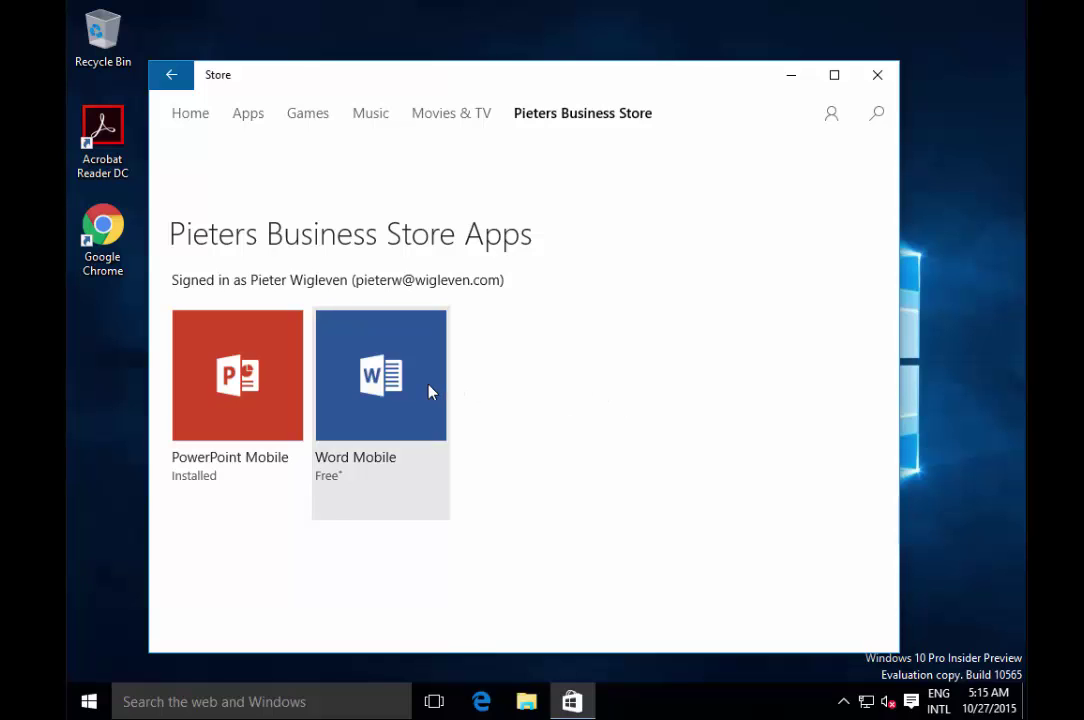
click(431, 392)
click(549, 436)
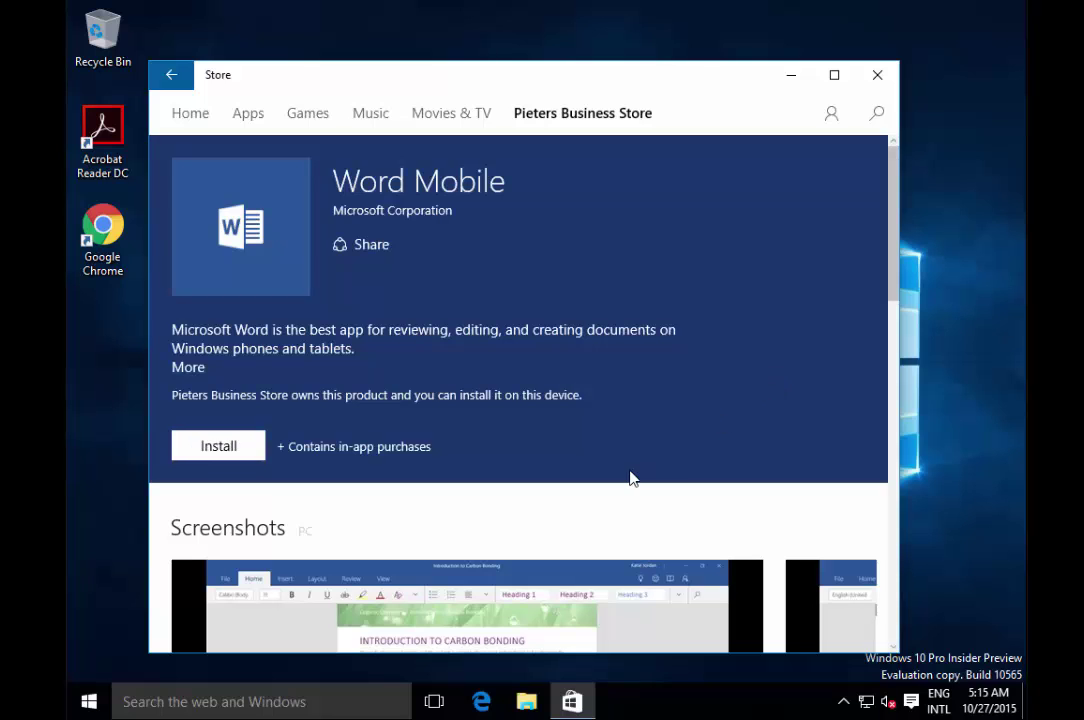
click(877, 75)
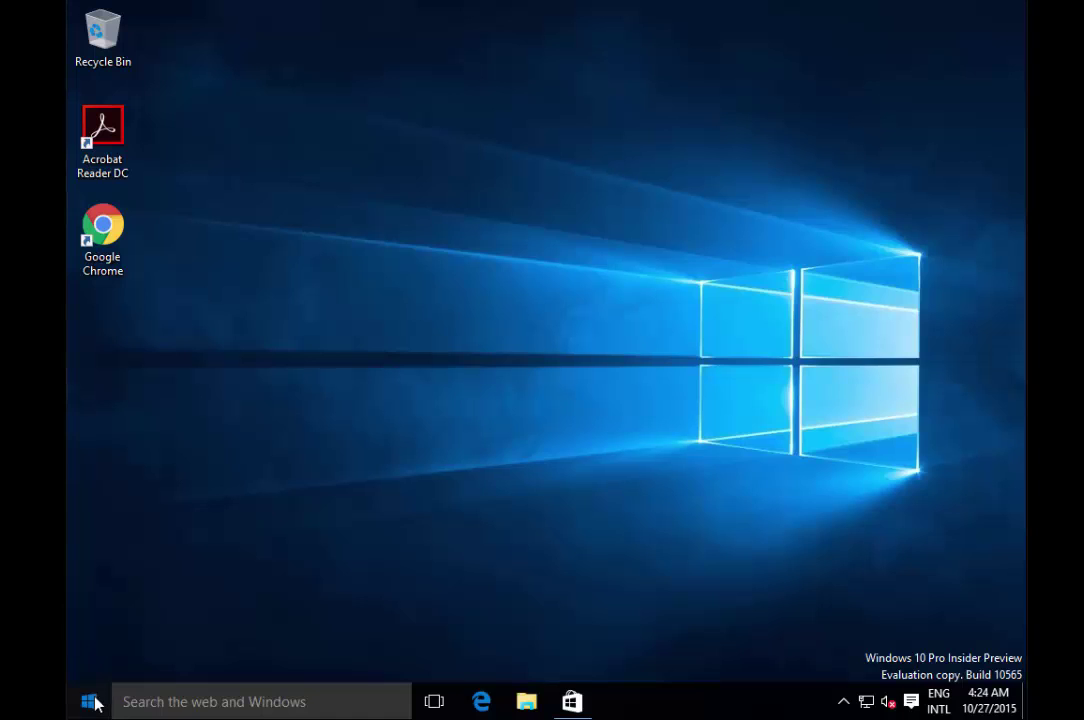
- Launch Mail from a Start search for 'mail', finish its first-run setup, and maximize it
click(88, 701)
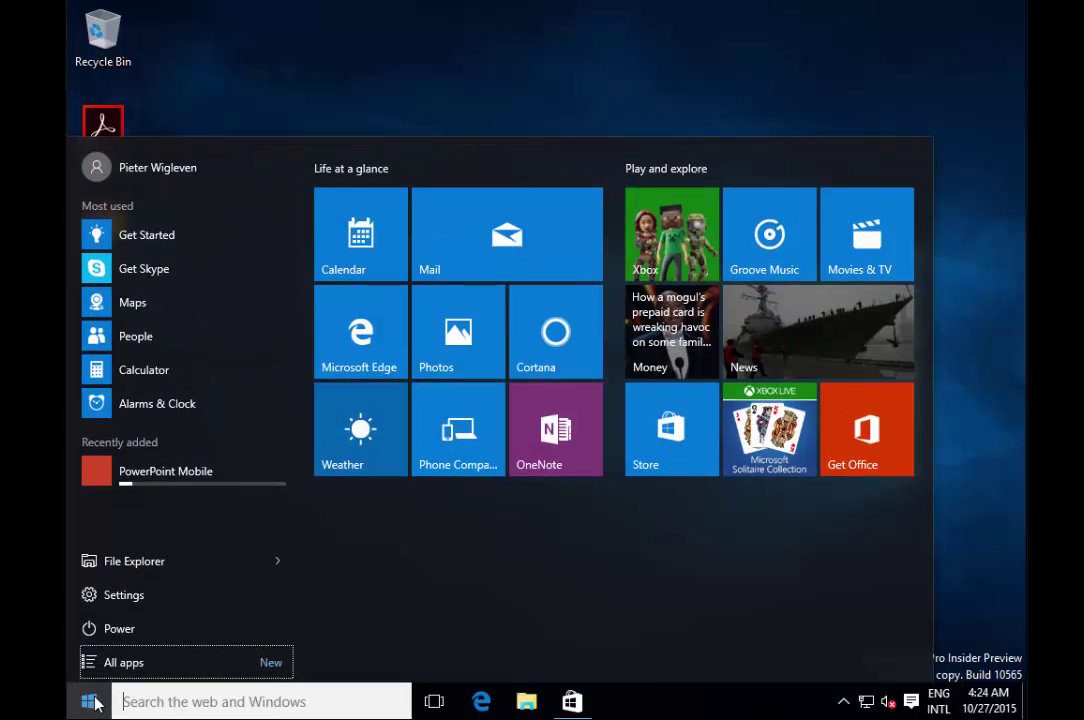
text(mail)
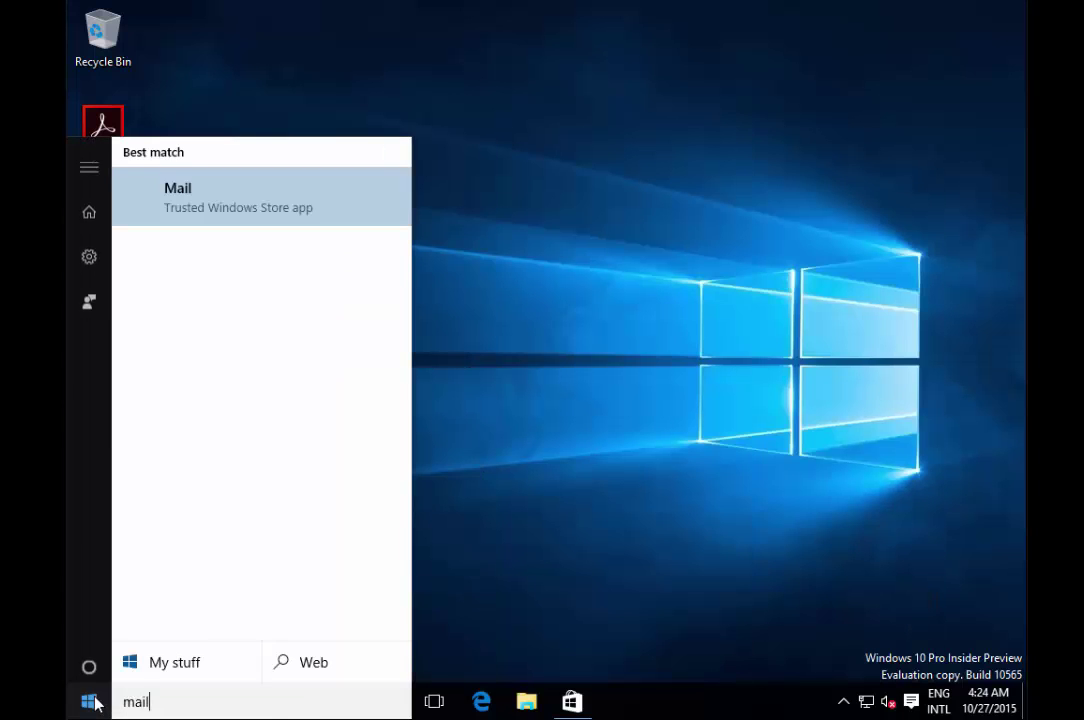
click(235, 198)
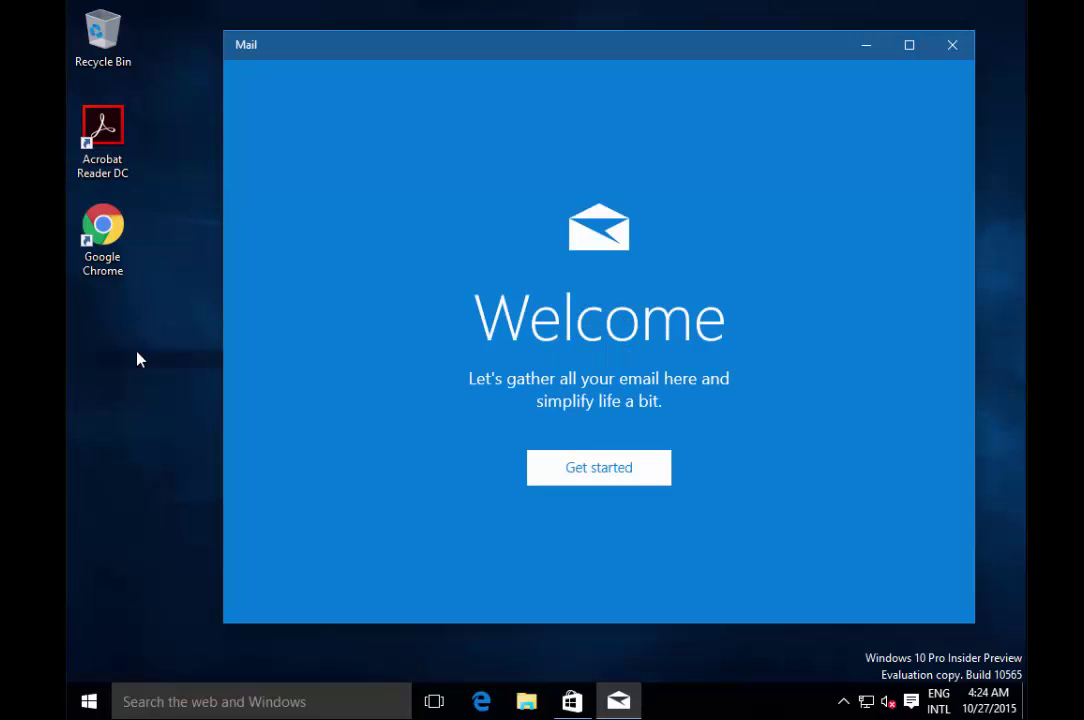
click(632, 482)
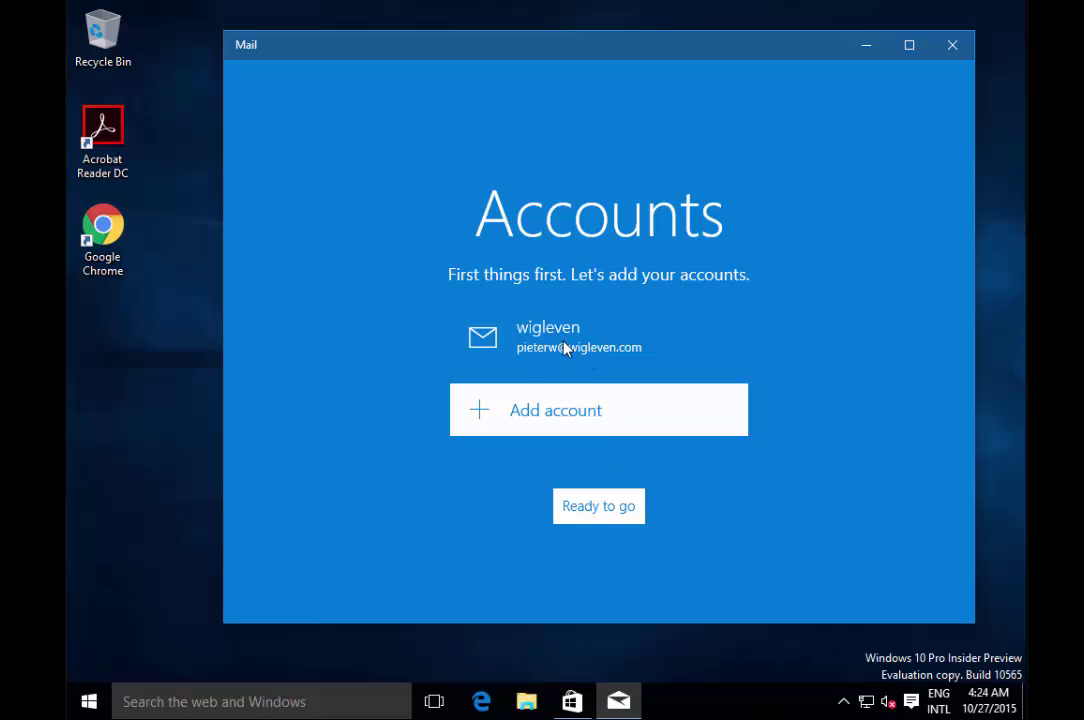
click(612, 518)
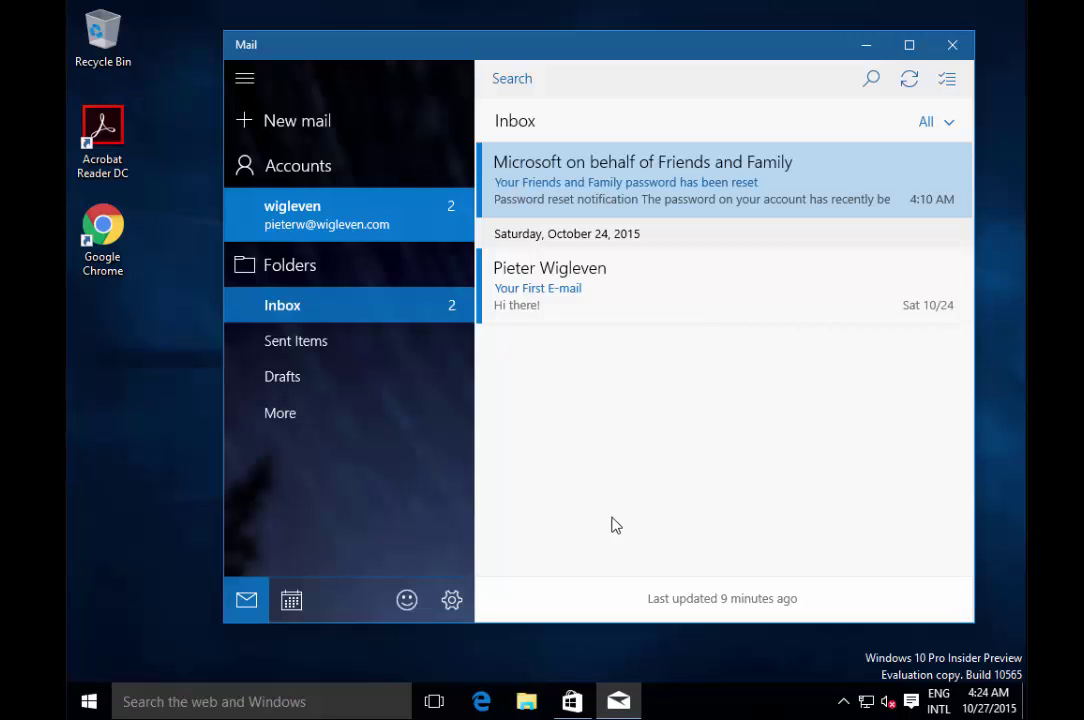
click(908, 46)
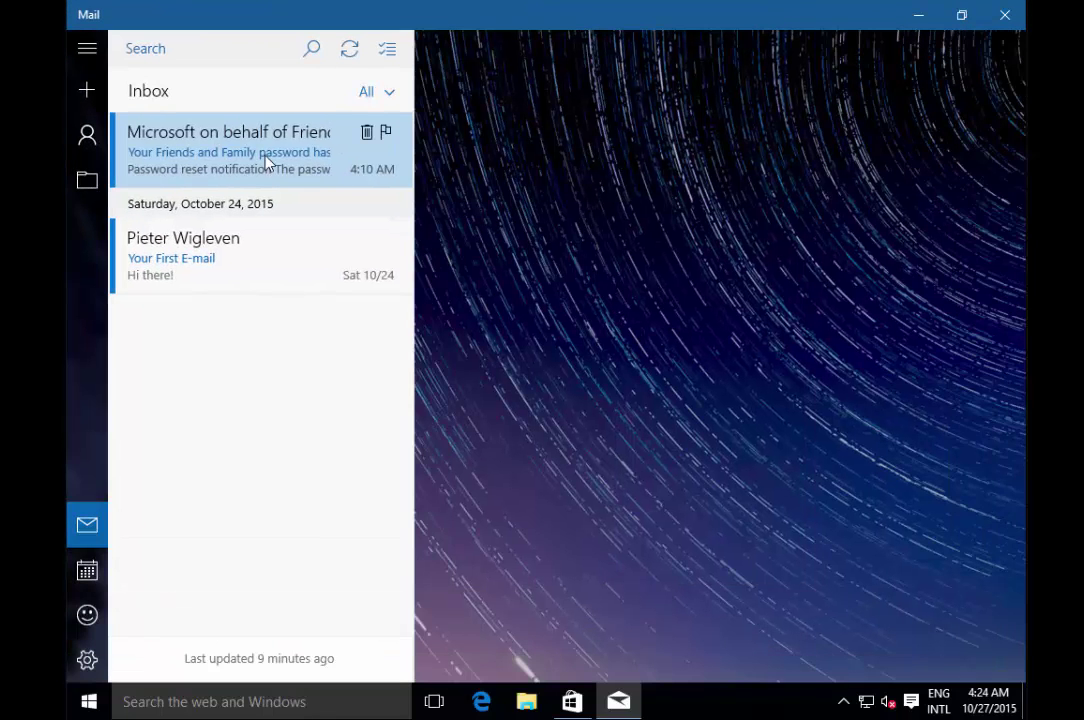
- Read the password reset message, minimize Mail, and advance the recap slide
click(258, 160)
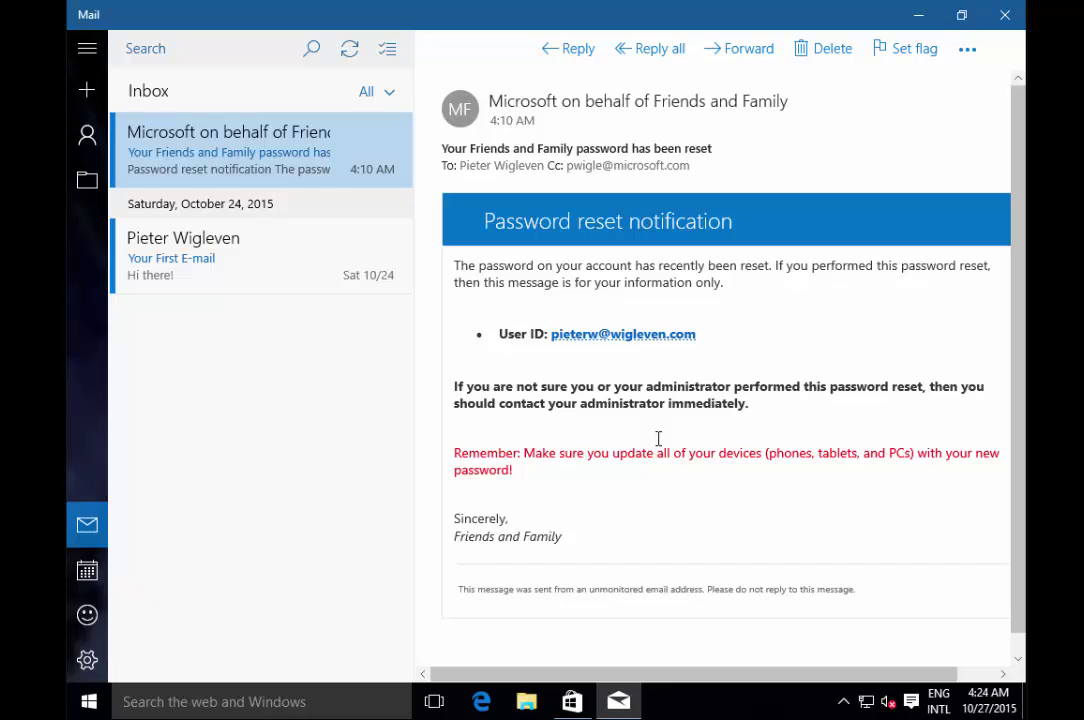
click(919, 17)
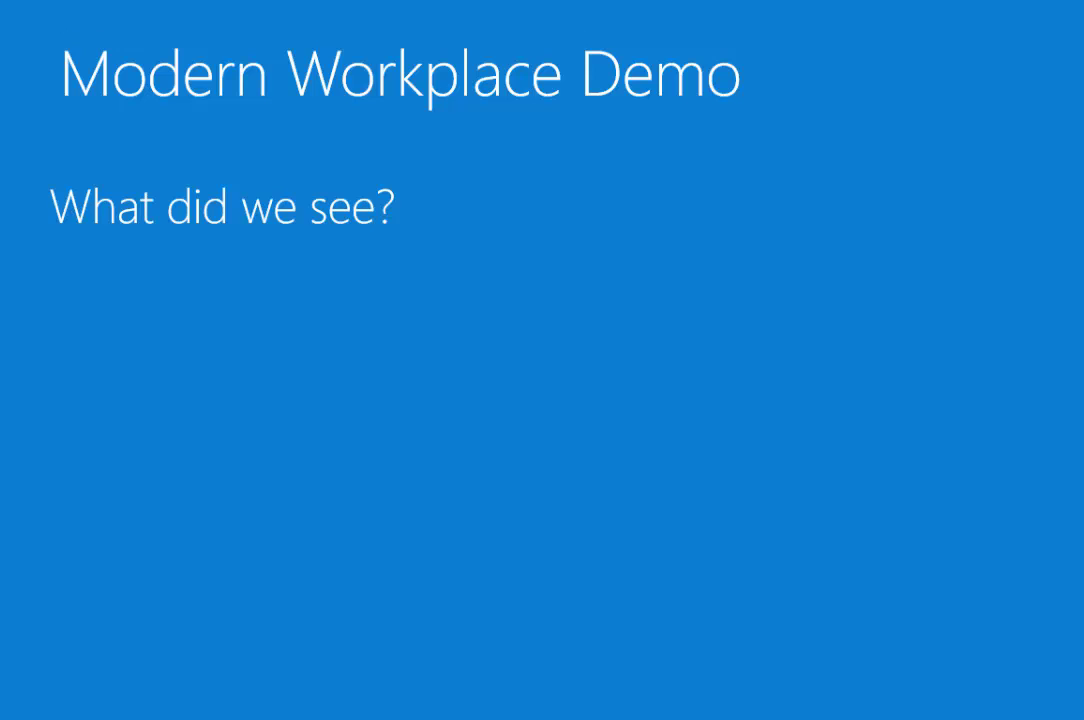
key(Right)
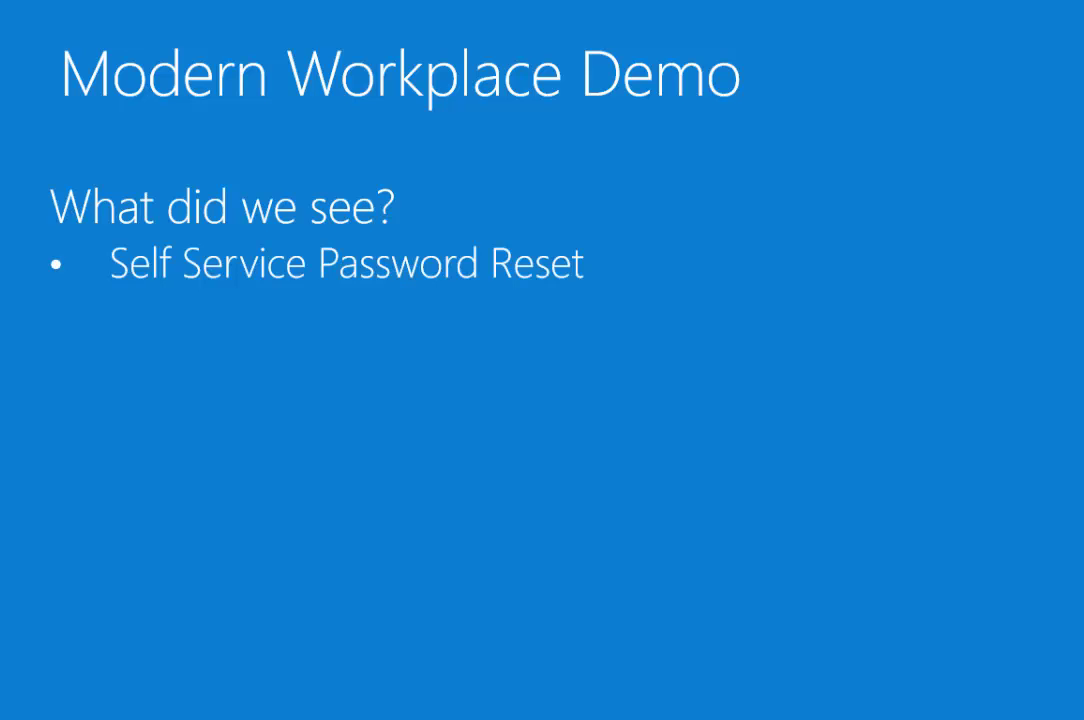